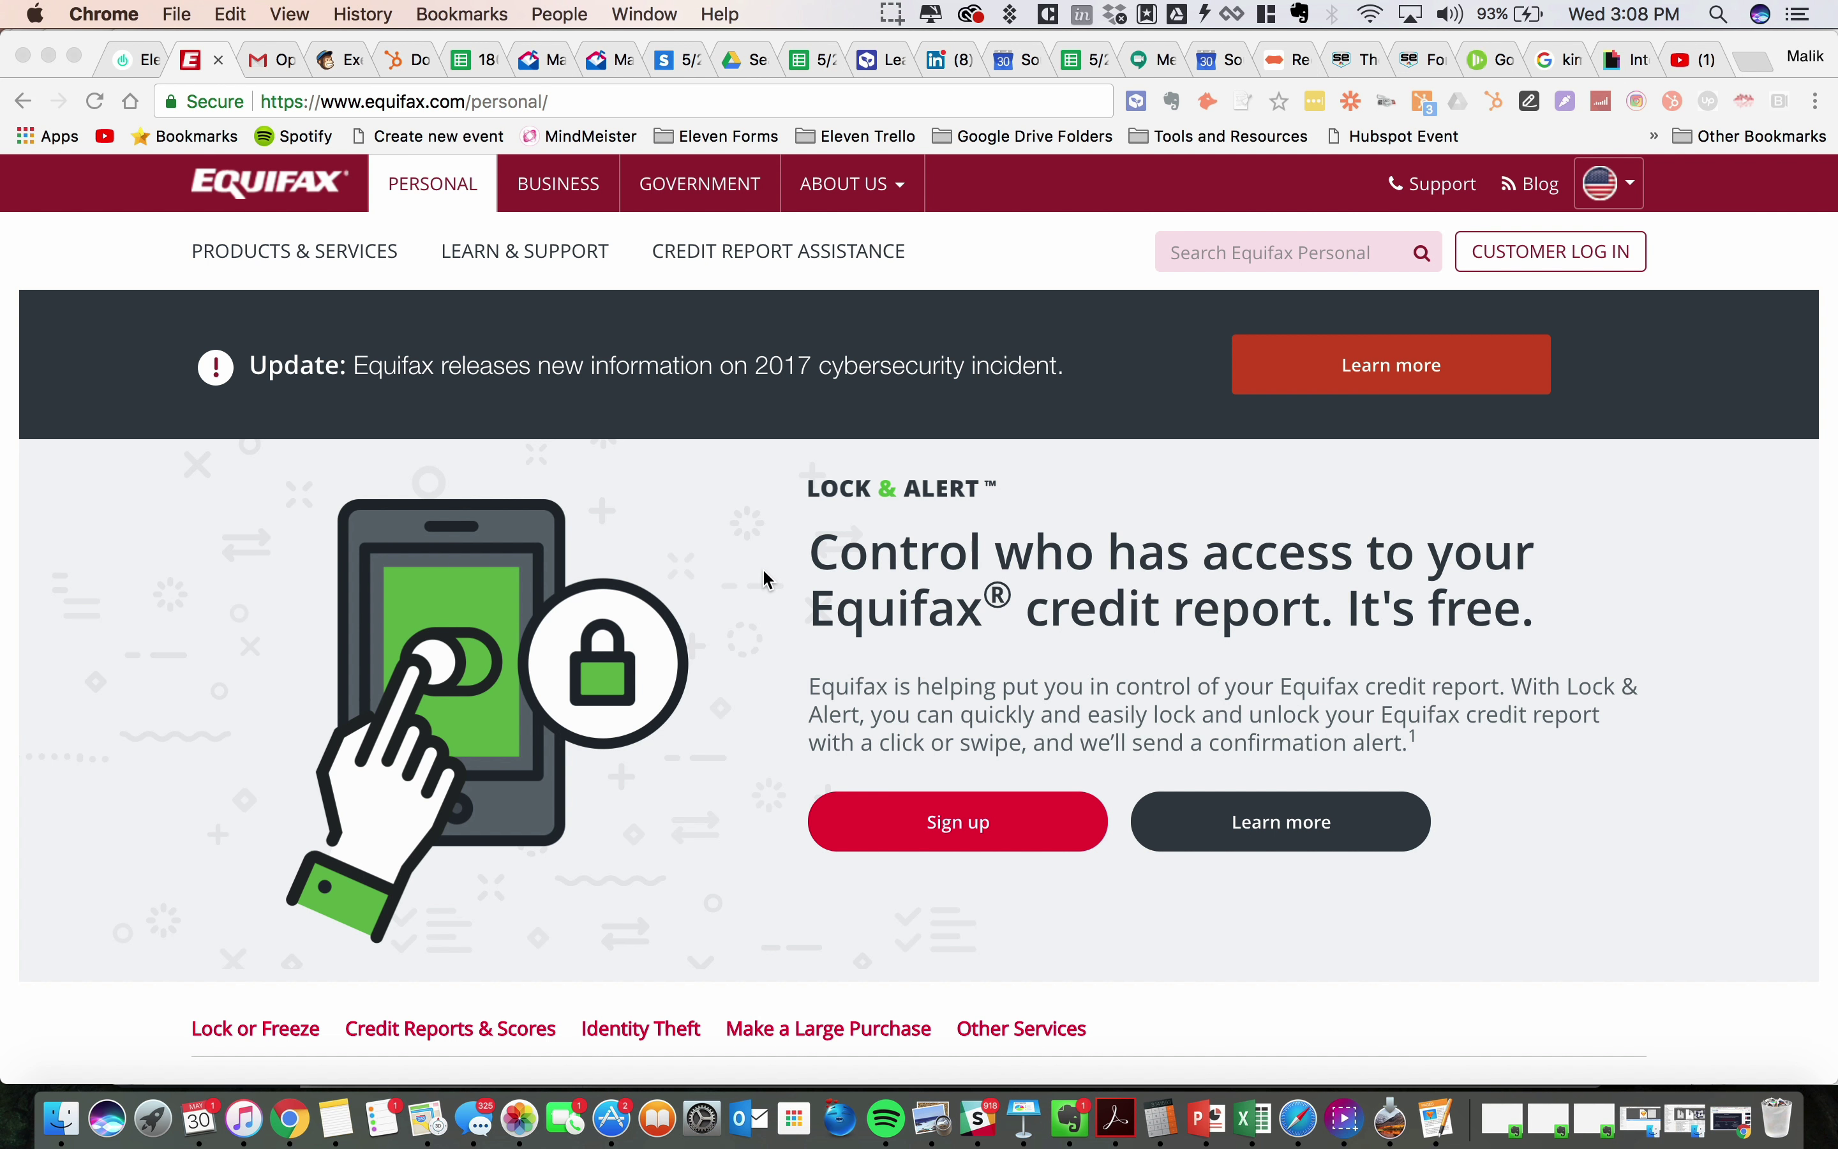
Step: Switch to the Eleven brand dashboard and review its detailed targeting filters and the campaign stack chart
{"action": "left_click", "coordinate": [129, 60]}
{"action": "scroll", "coordinate": [628, 542], "scroll_direction": "down", "scroll_amount": 20}
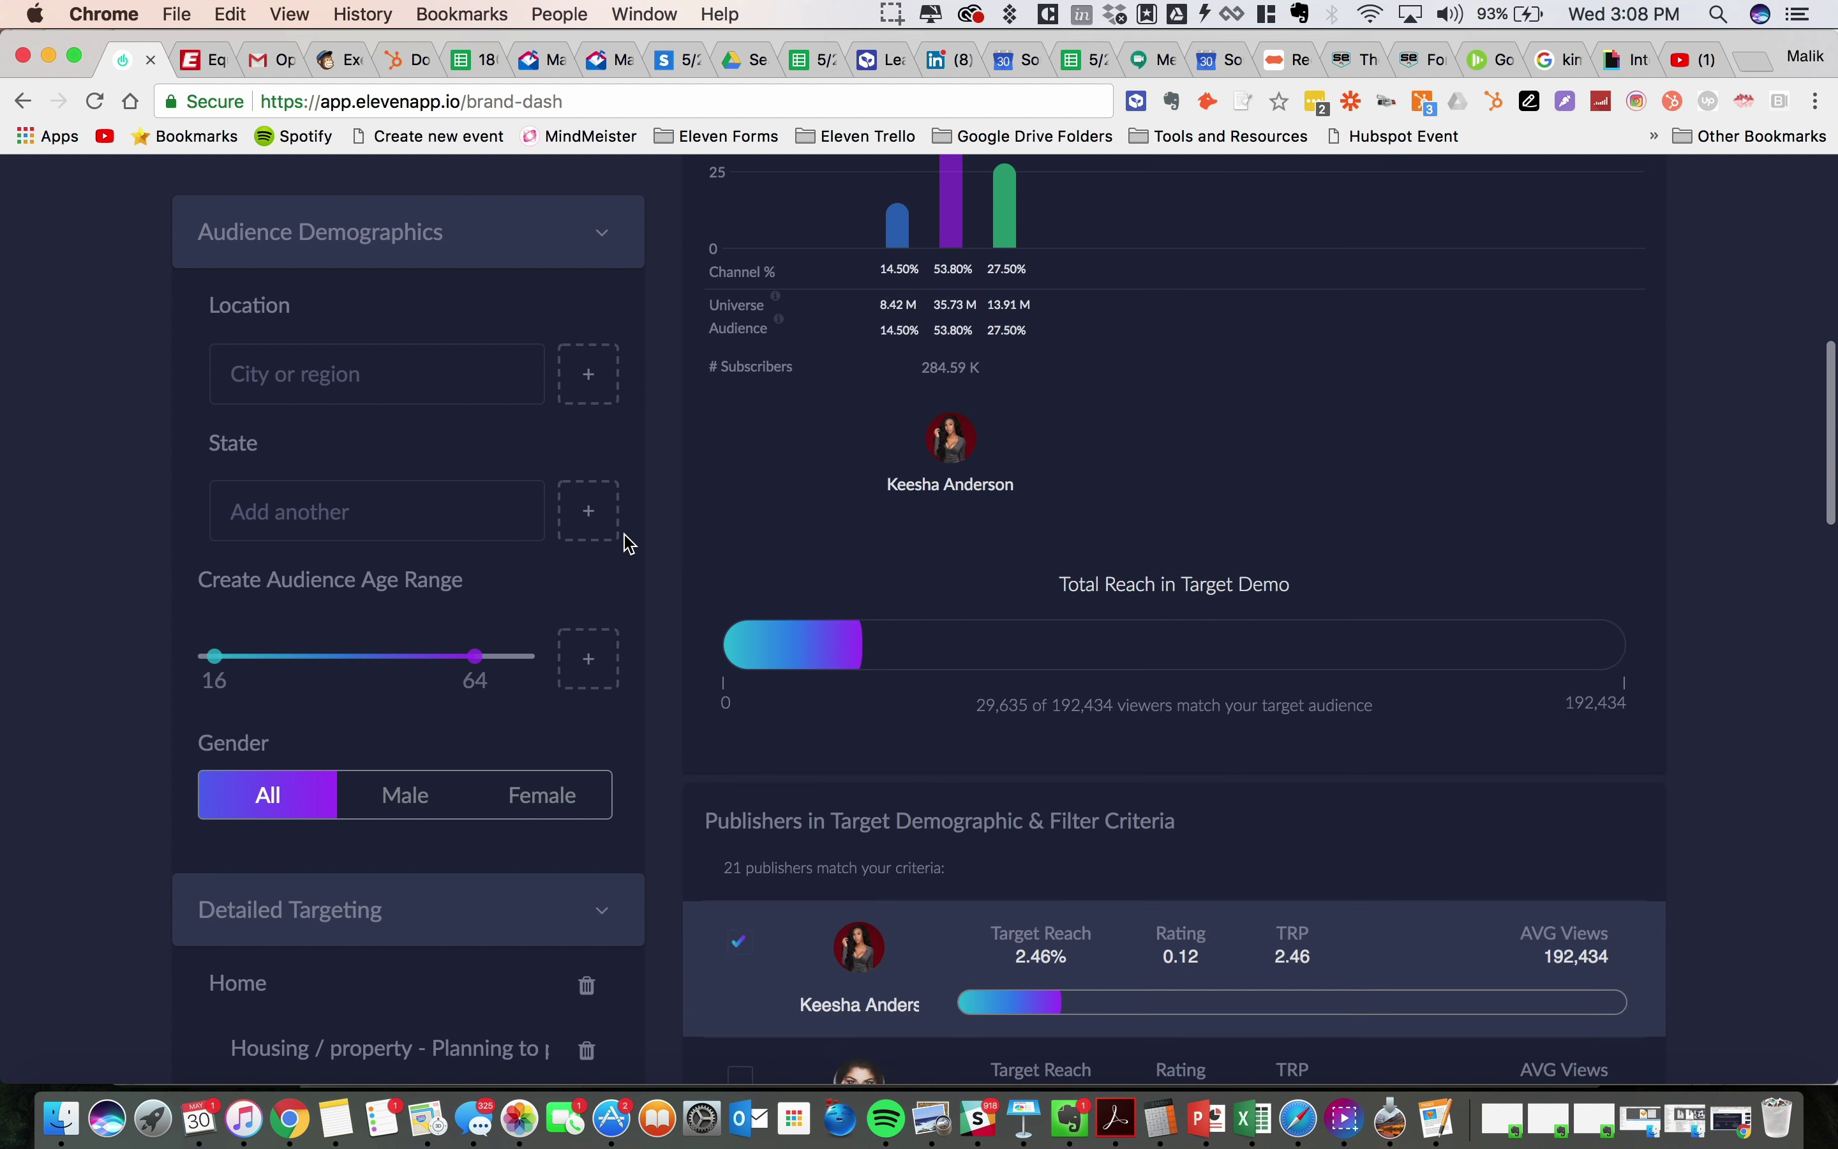
{"action": "scroll", "coordinate": [627, 542], "scroll_direction": "down", "scroll_amount": 10}
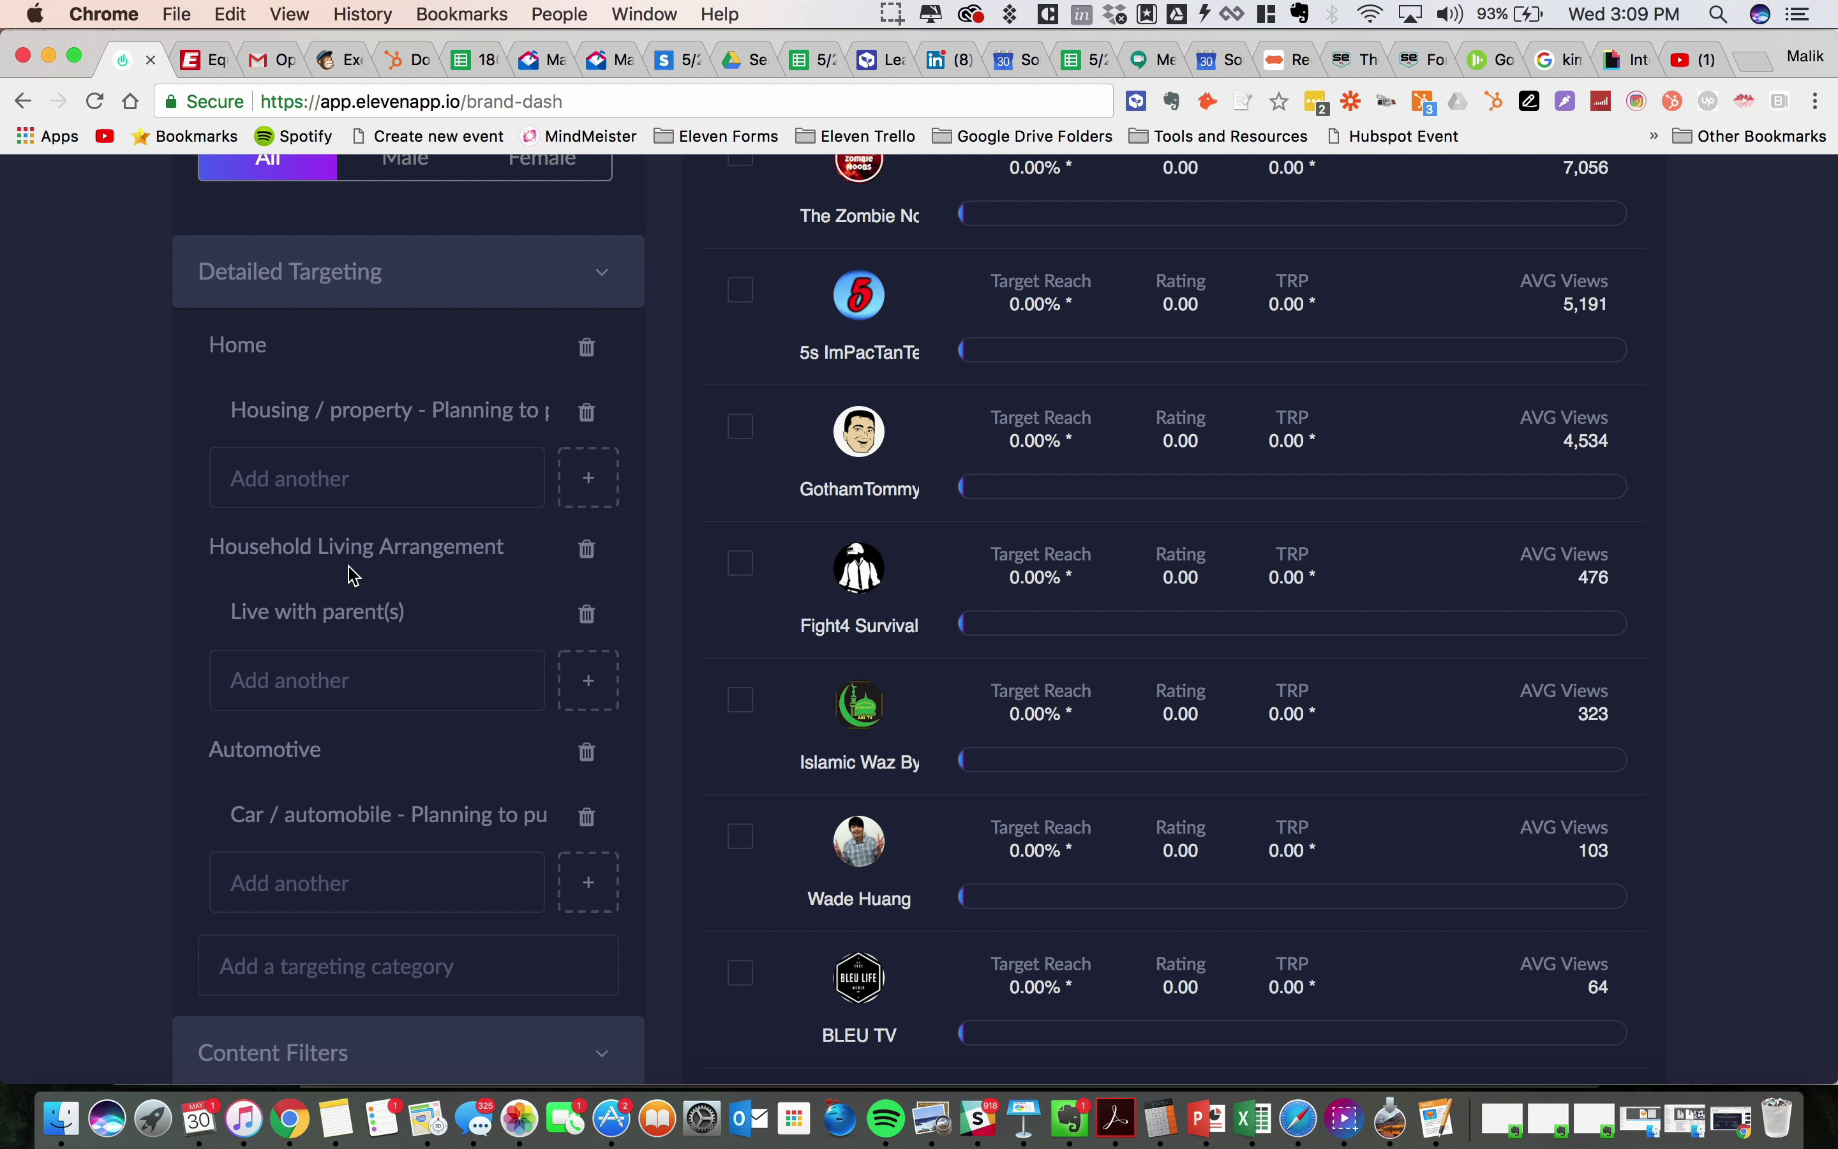
{"action": "scroll", "coordinate": [354, 575], "scroll_direction": "up", "scroll_amount": 10}
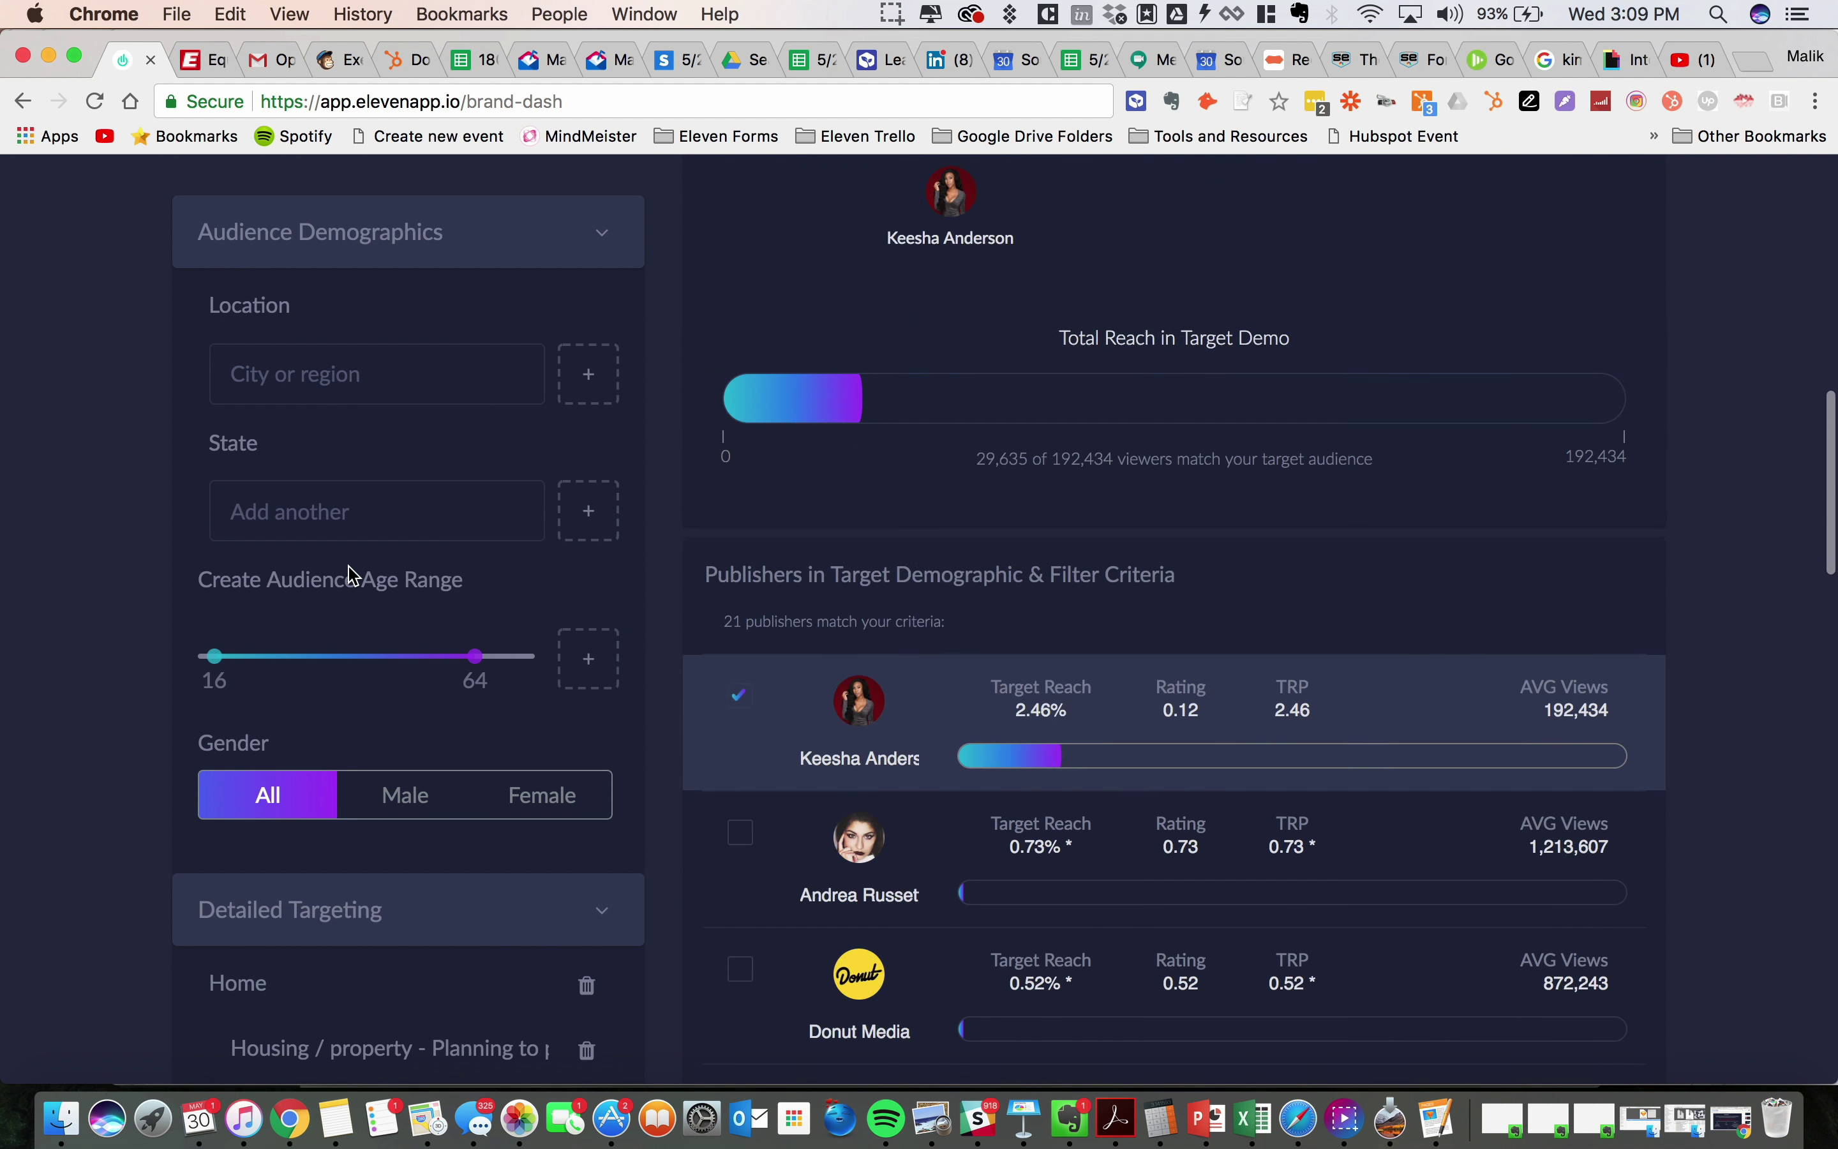
{"action": "scroll", "coordinate": [354, 574], "scroll_direction": "up", "scroll_amount": 12}
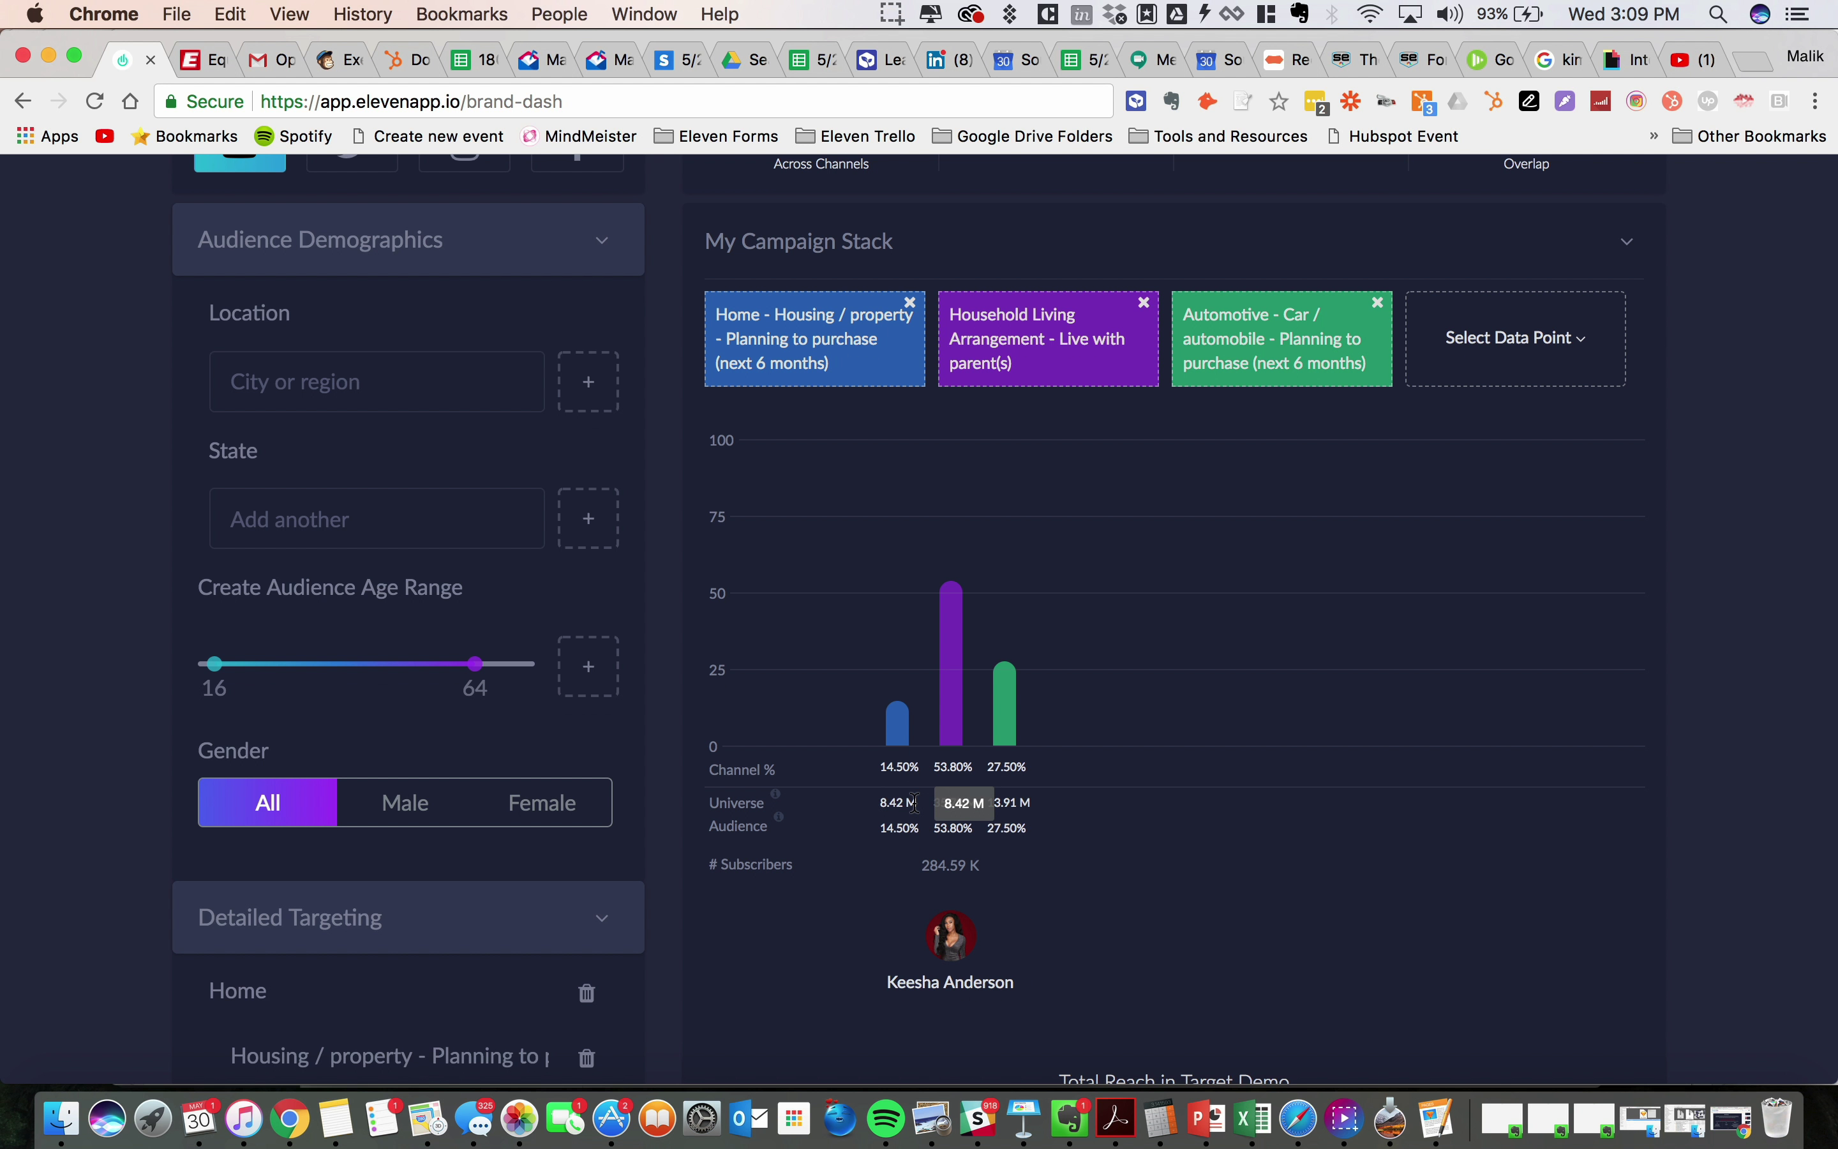
{"action": "scroll", "coordinate": [917, 805], "scroll_direction": "up", "scroll_amount": 1}
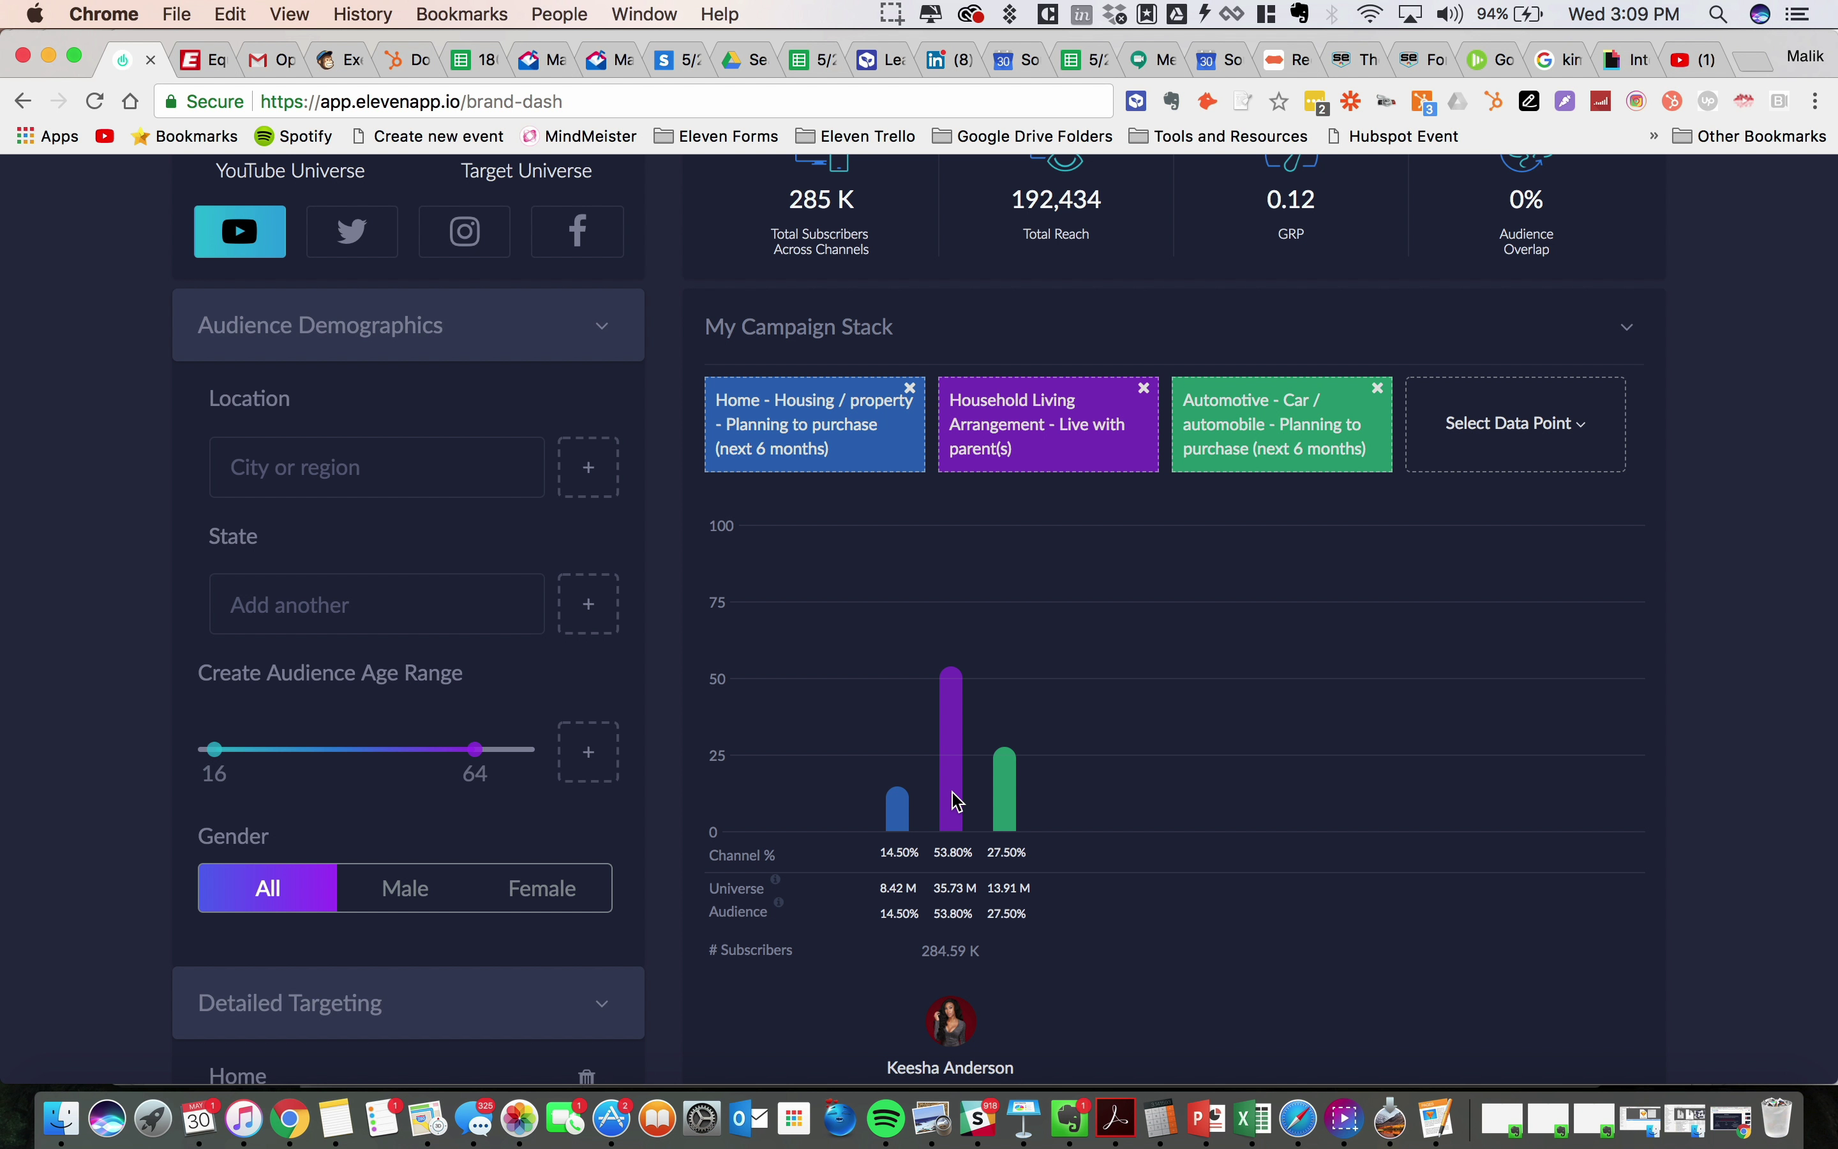
Step: Remove the Automotive car purchase data point from My Campaign Stack
{"action": "scroll", "coordinate": [957, 801], "scroll_direction": "down", "scroll_amount": 2}
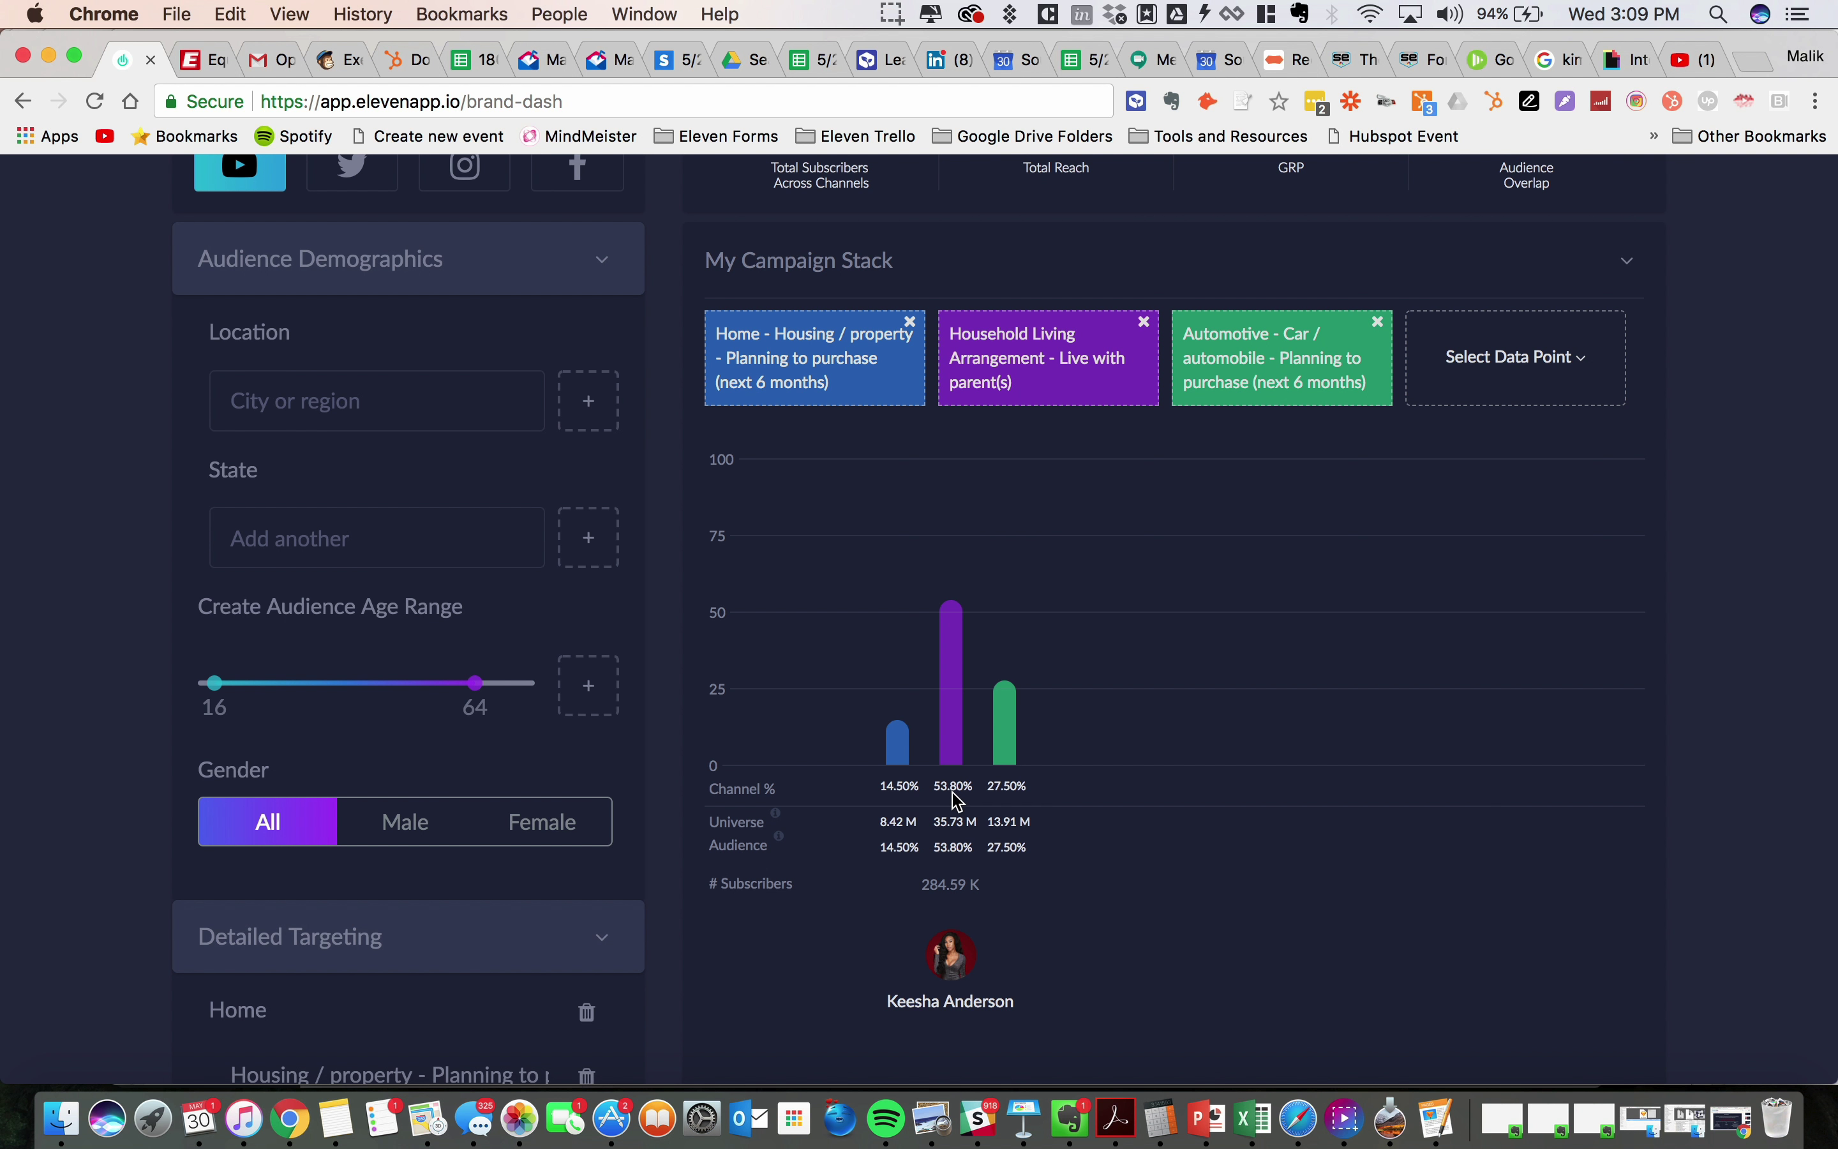
{"action": "scroll", "coordinate": [931, 689], "scroll_direction": "down", "scroll_amount": 2}
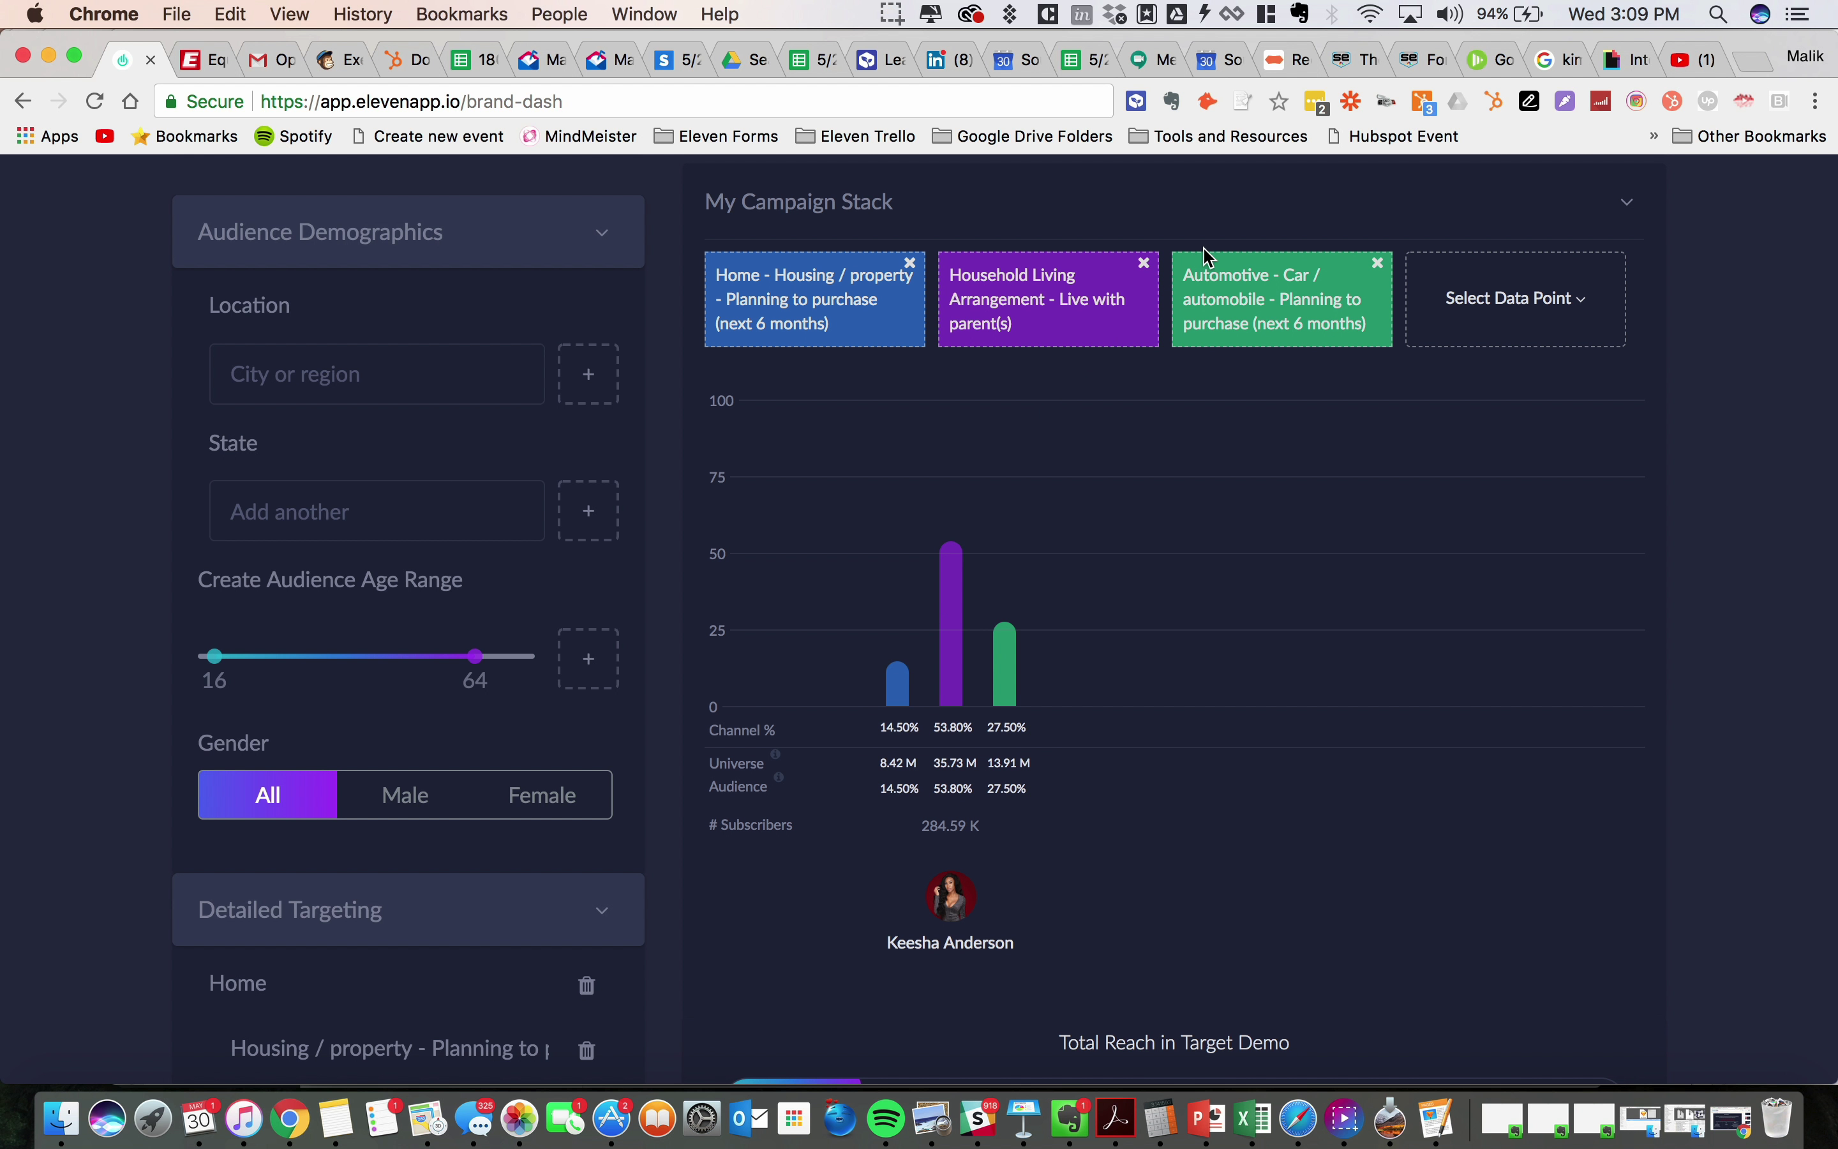
{"action": "left_click", "coordinate": [1378, 264]}
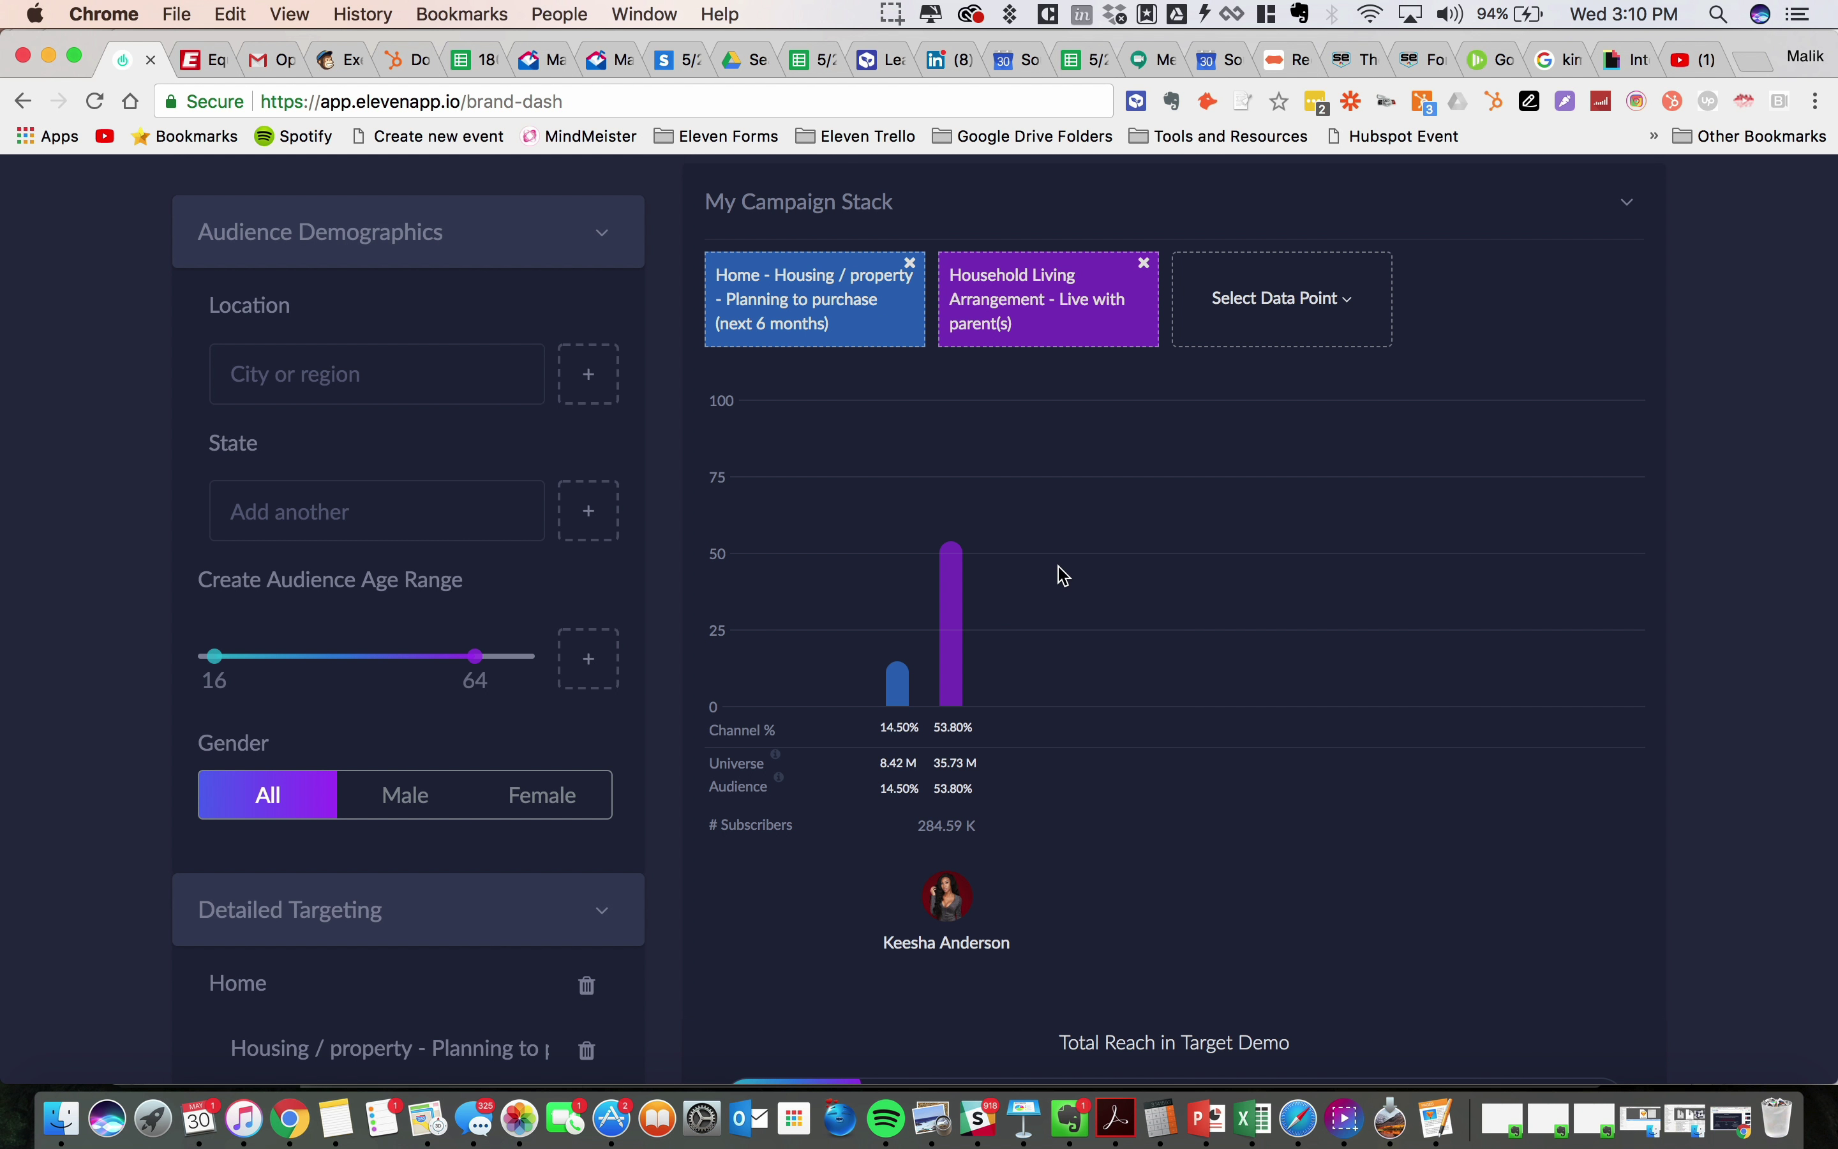
Step: Check the Estimated Target Views, Total Reach and GRP figures in the campaign summary
{"action": "scroll", "coordinate": [1058, 575], "scroll_direction": "up", "scroll_amount": 10}
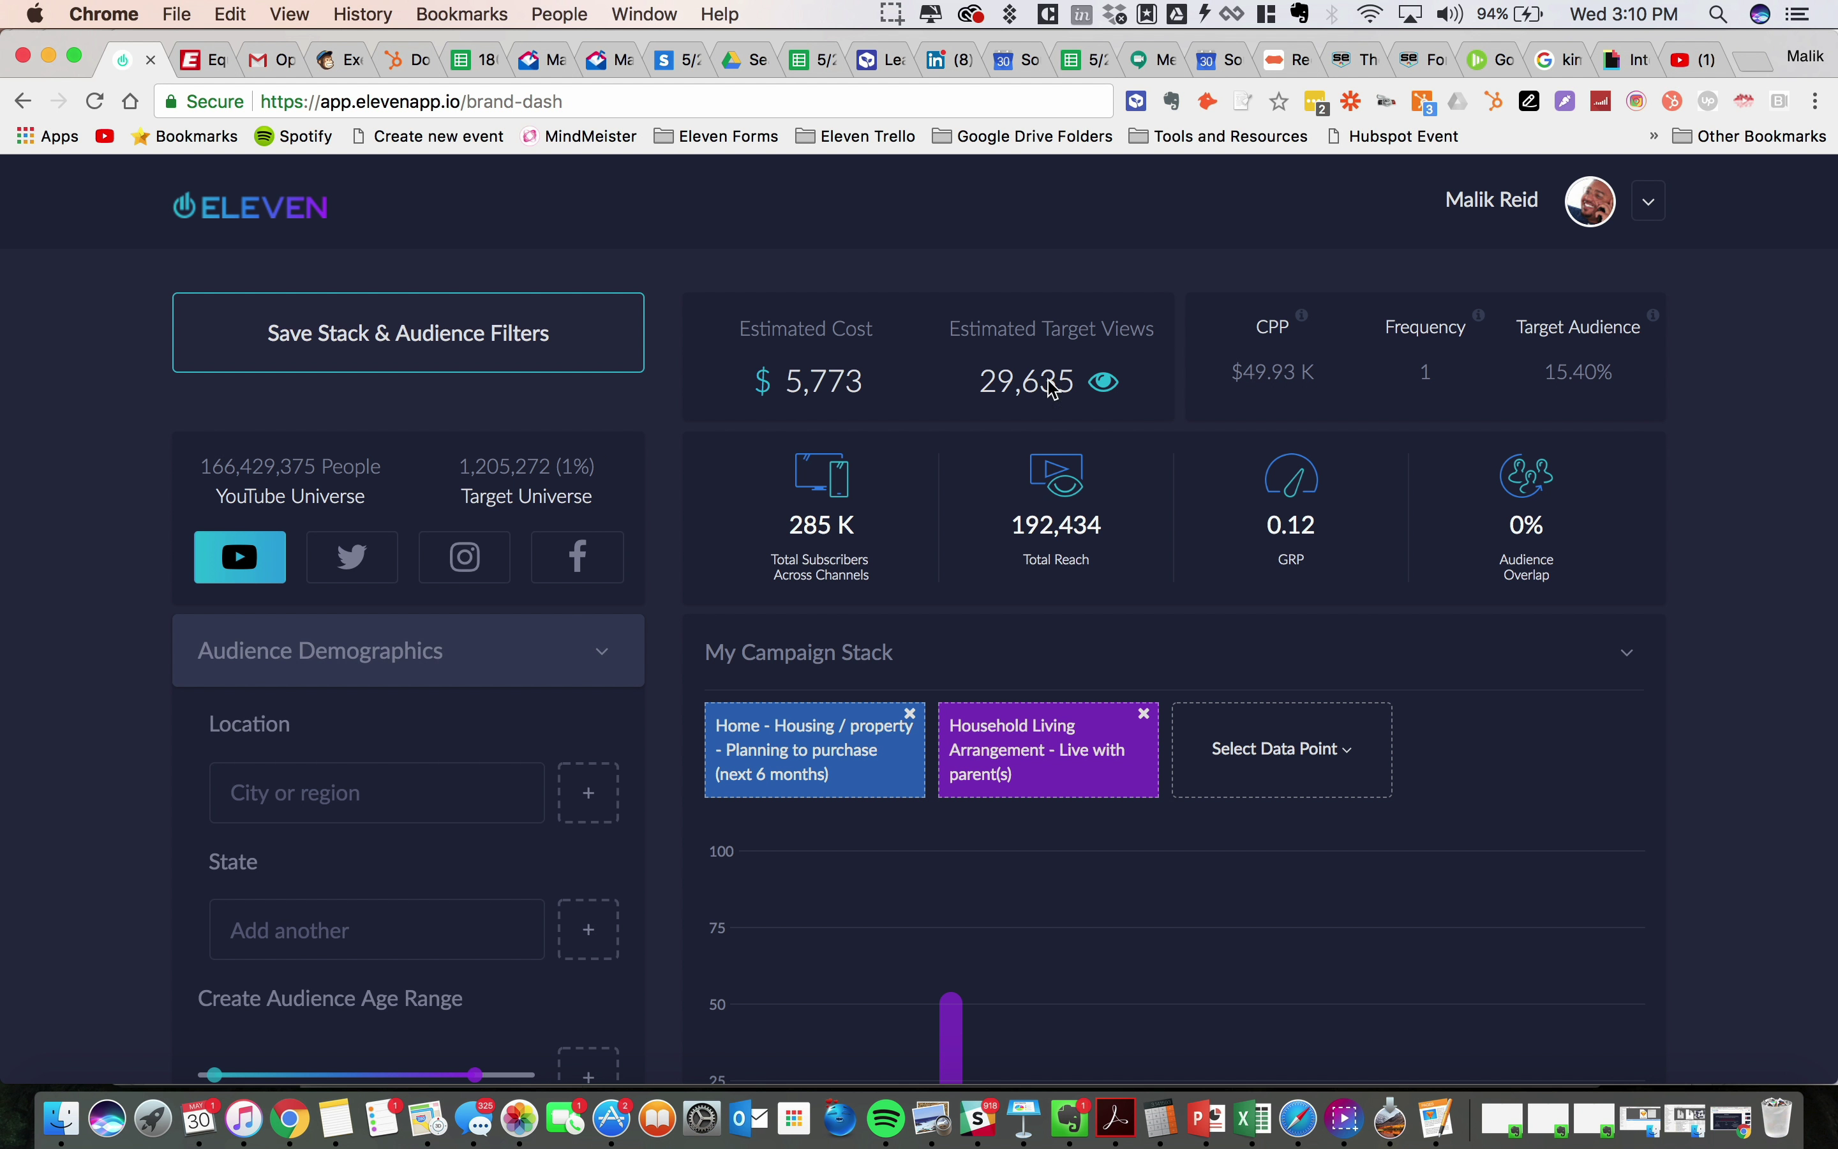
{"action": "double_click", "coordinate": [990, 378]}
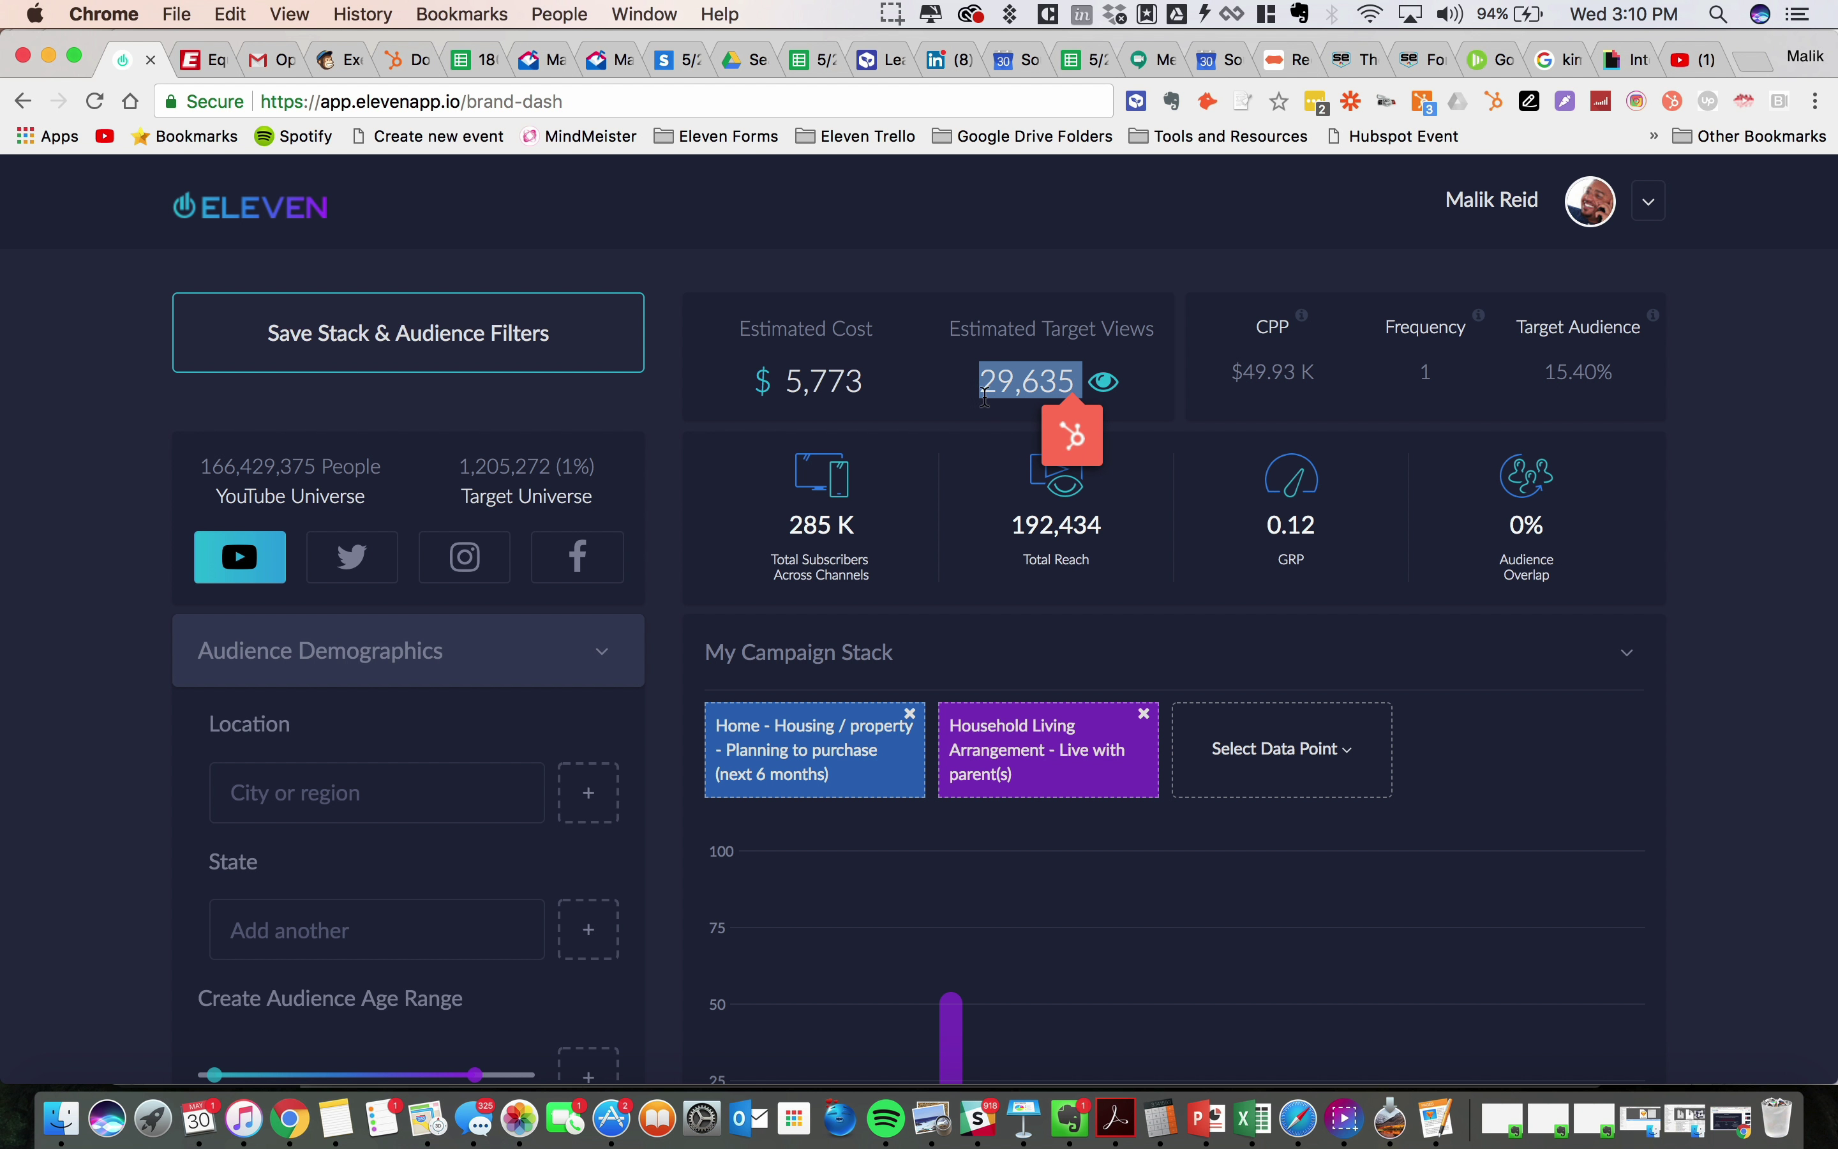
{"action": "double_click", "coordinate": [1023, 524]}
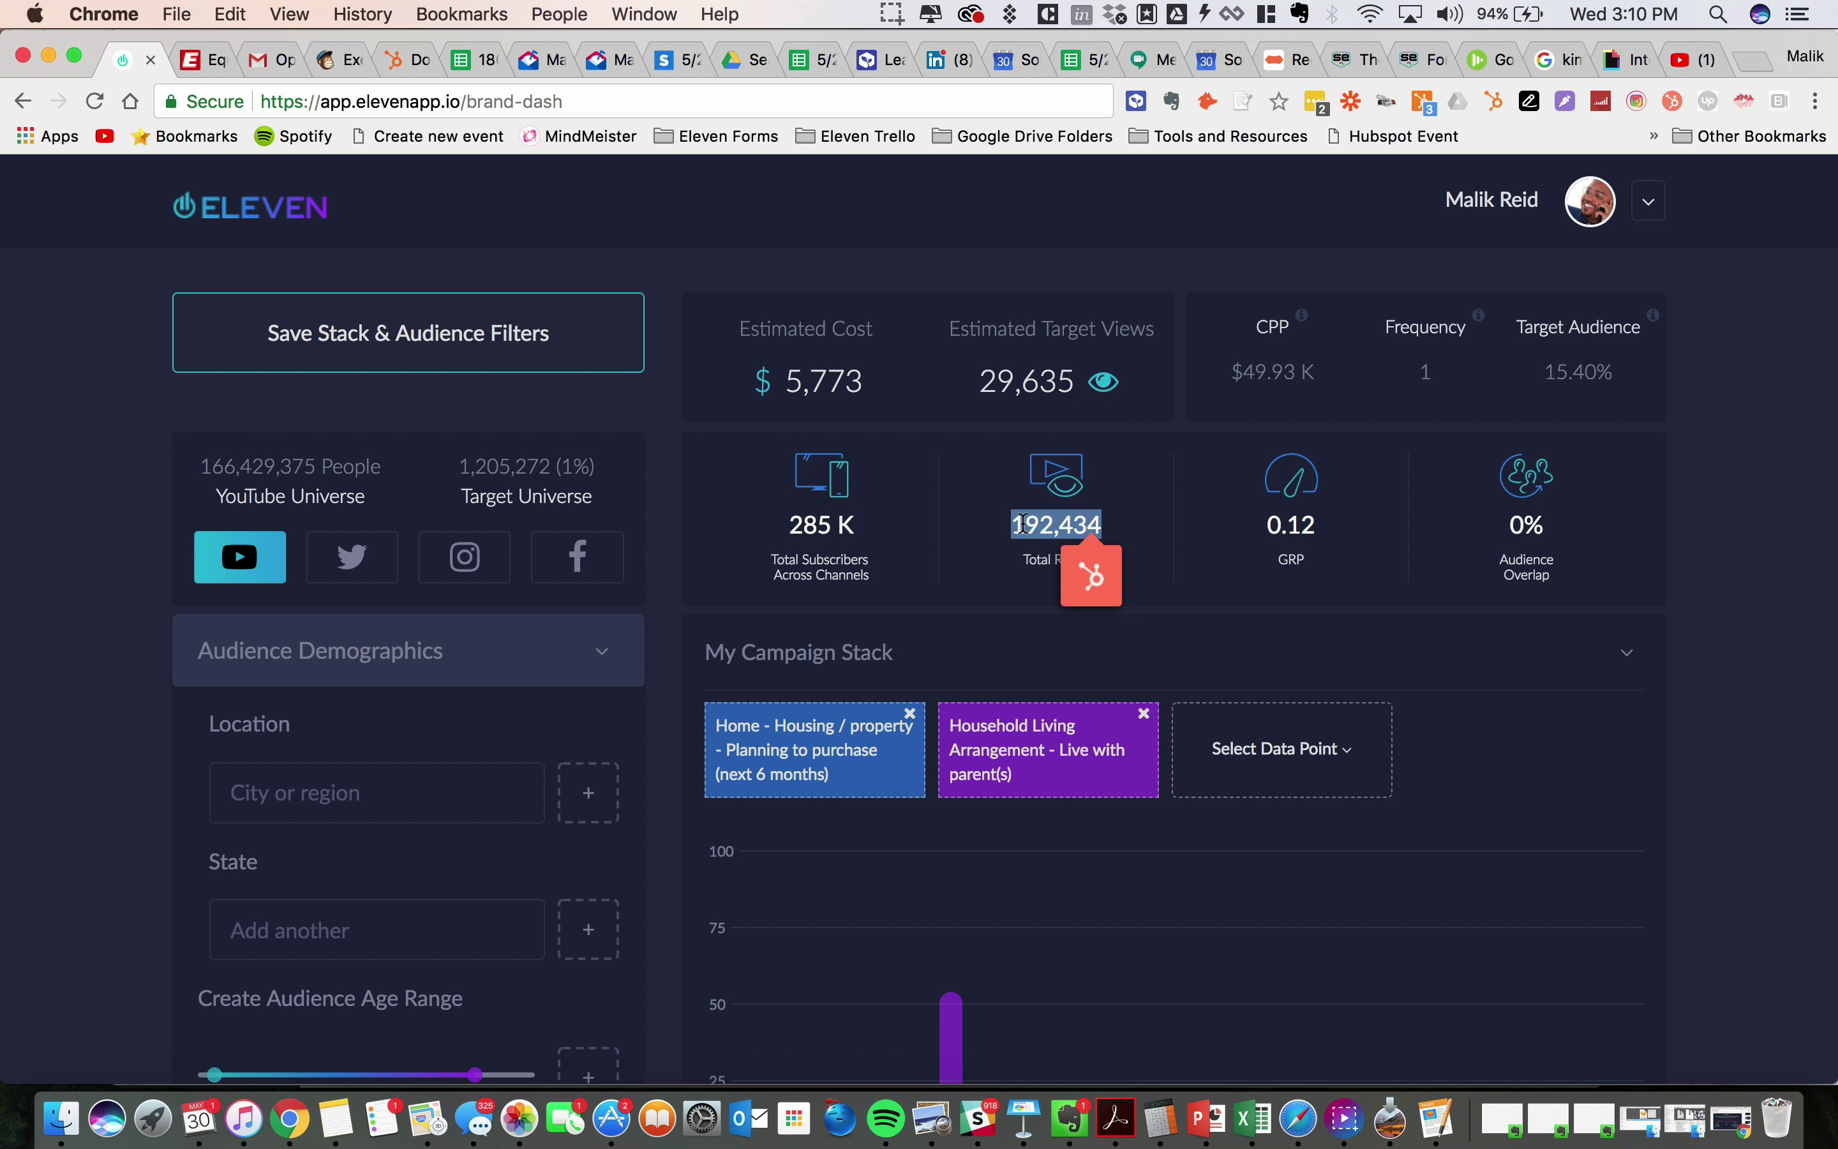
{"action": "scroll", "coordinate": [982, 585], "scroll_direction": "down", "scroll_amount": 15}
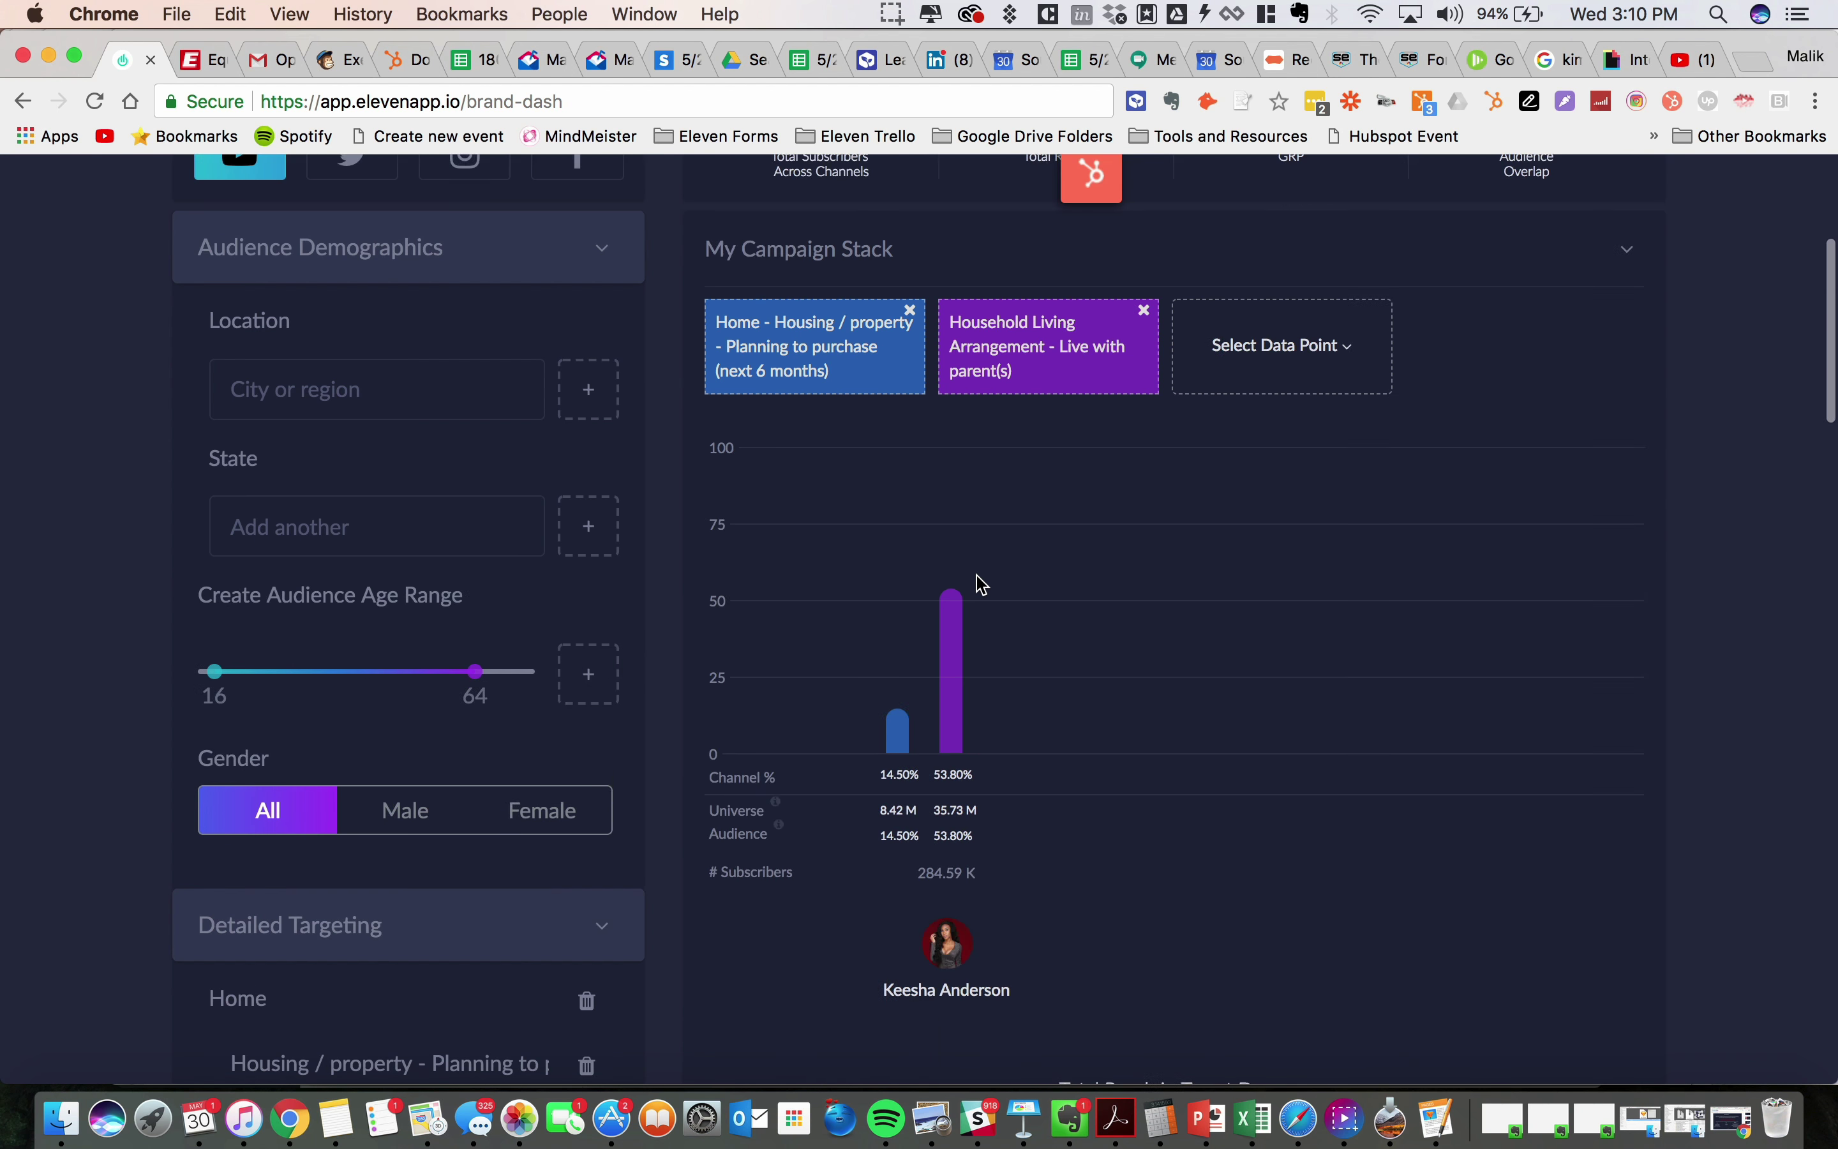
{"action": "scroll", "coordinate": [982, 585], "scroll_direction": "up", "scroll_amount": 7}
{"action": "scroll", "coordinate": [982, 585], "scroll_direction": "up", "scroll_amount": 6}
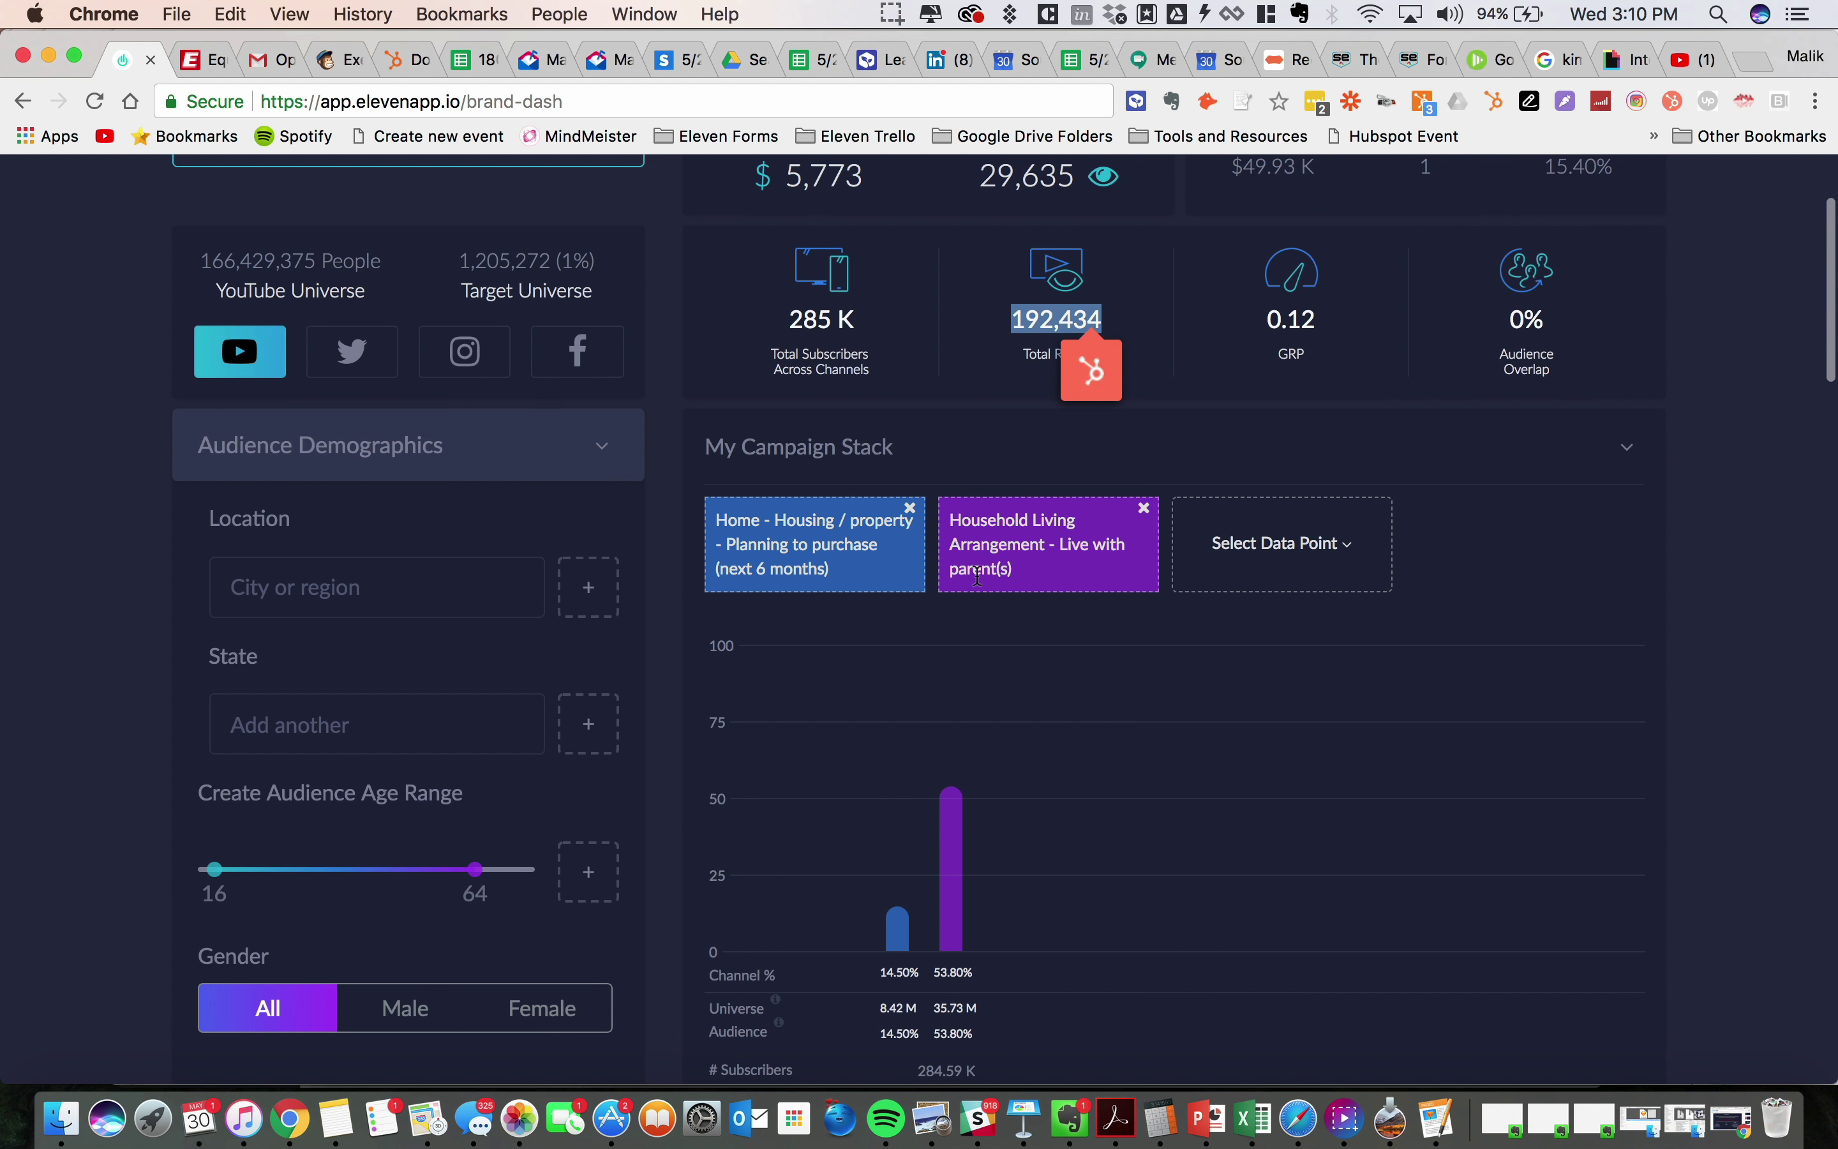
{"action": "left_click", "coordinate": [1295, 328]}
{"action": "double_click", "coordinate": [1295, 328]}
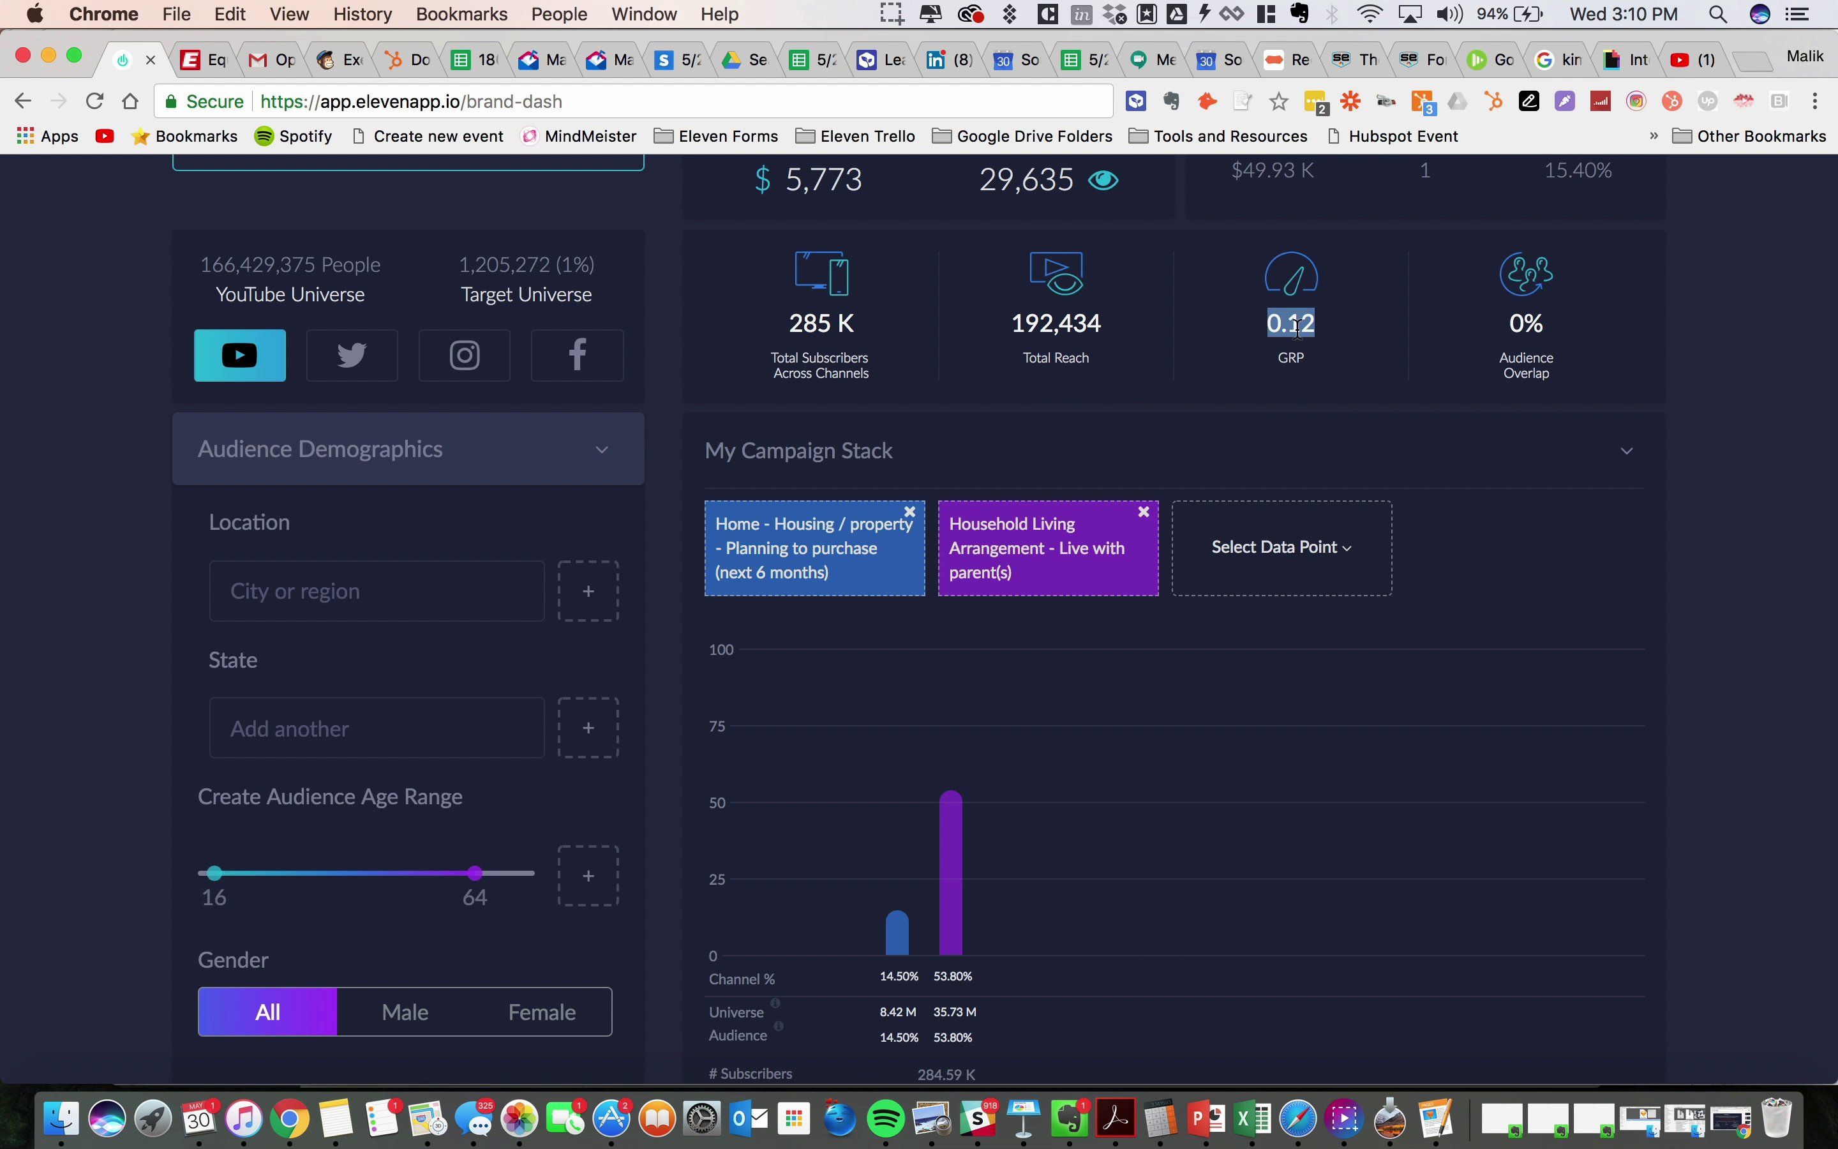
{"action": "scroll", "coordinate": [1174, 441], "scroll_direction": "up", "scroll_amount": 2}
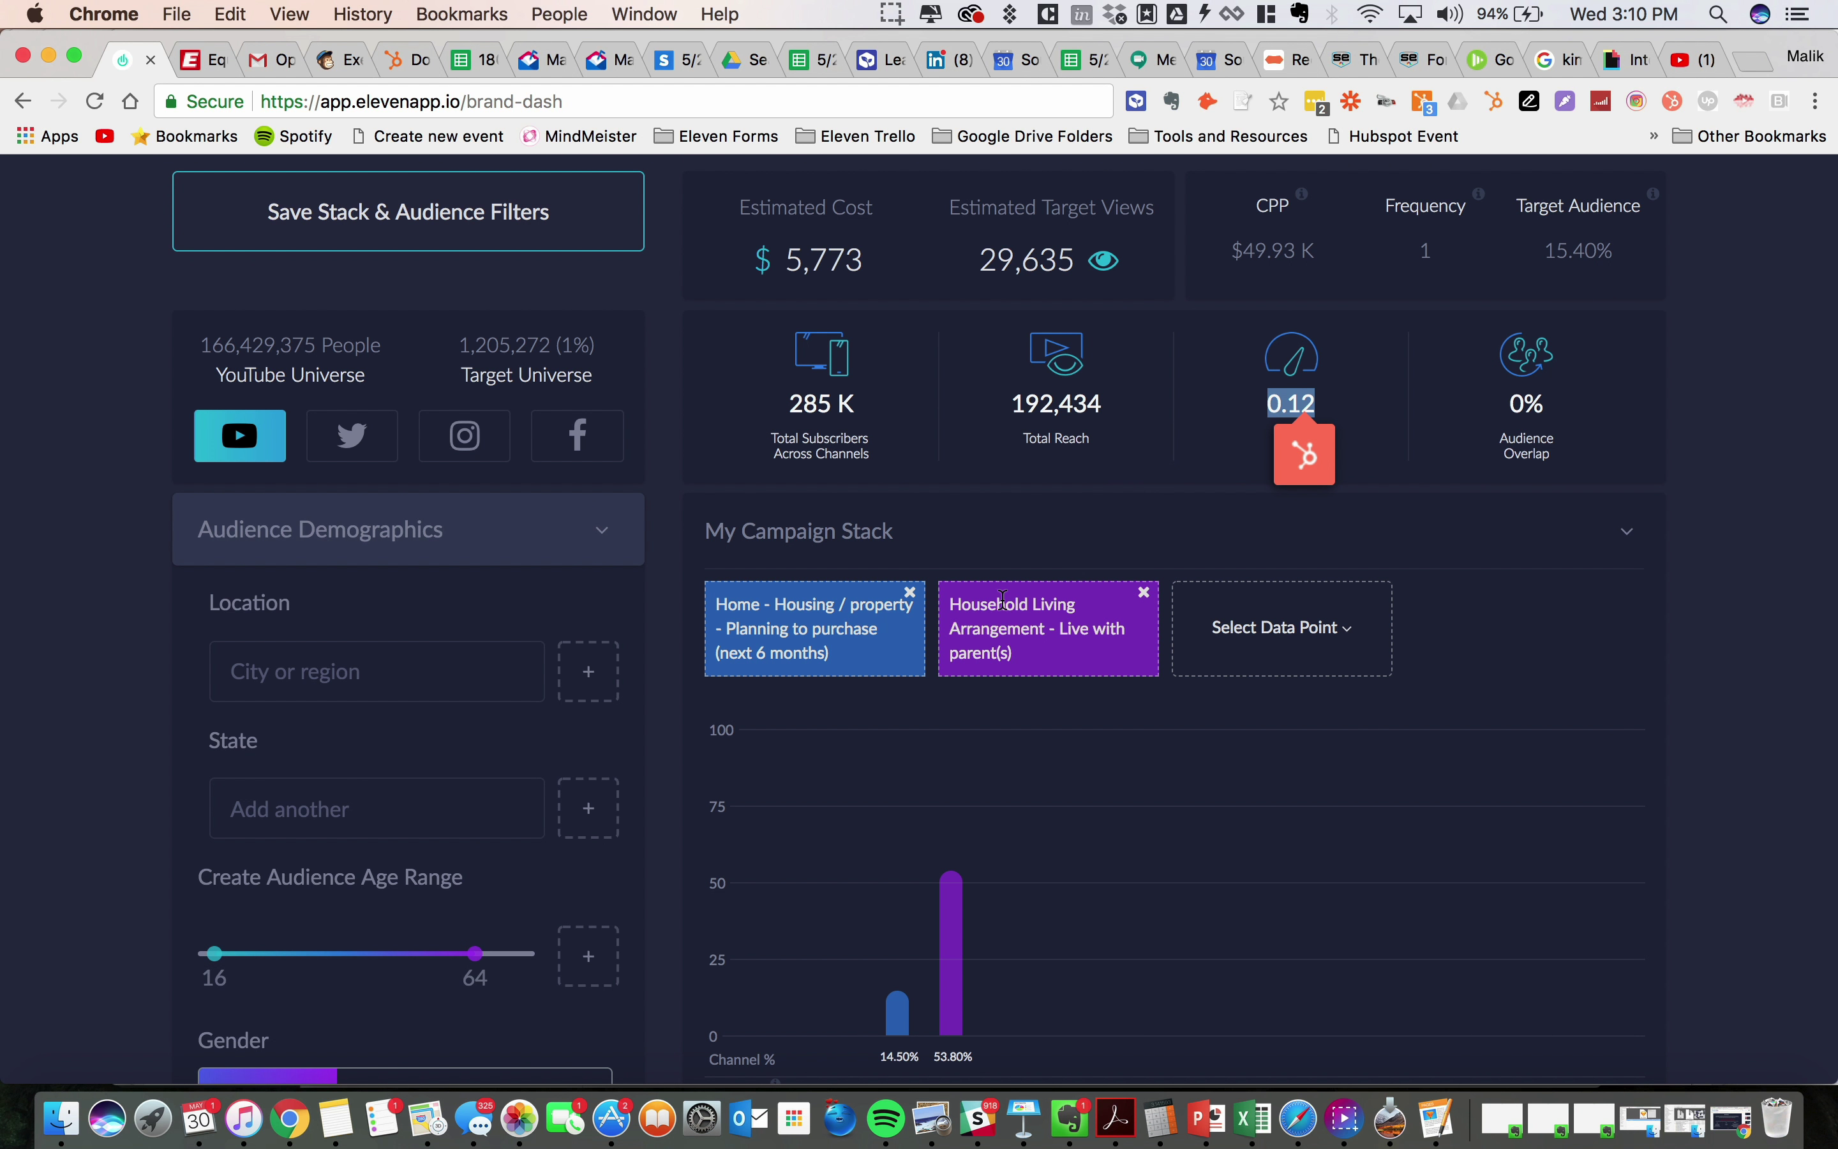
Step: Search the targeting categories for "type of" and add Type of Student Course to Detailed Targeting
{"action": "scroll", "coordinate": [1003, 607], "scroll_direction": "down", "scroll_amount": 15}
{"action": "scroll", "coordinate": [1007, 607], "scroll_direction": "down", "scroll_amount": 2}
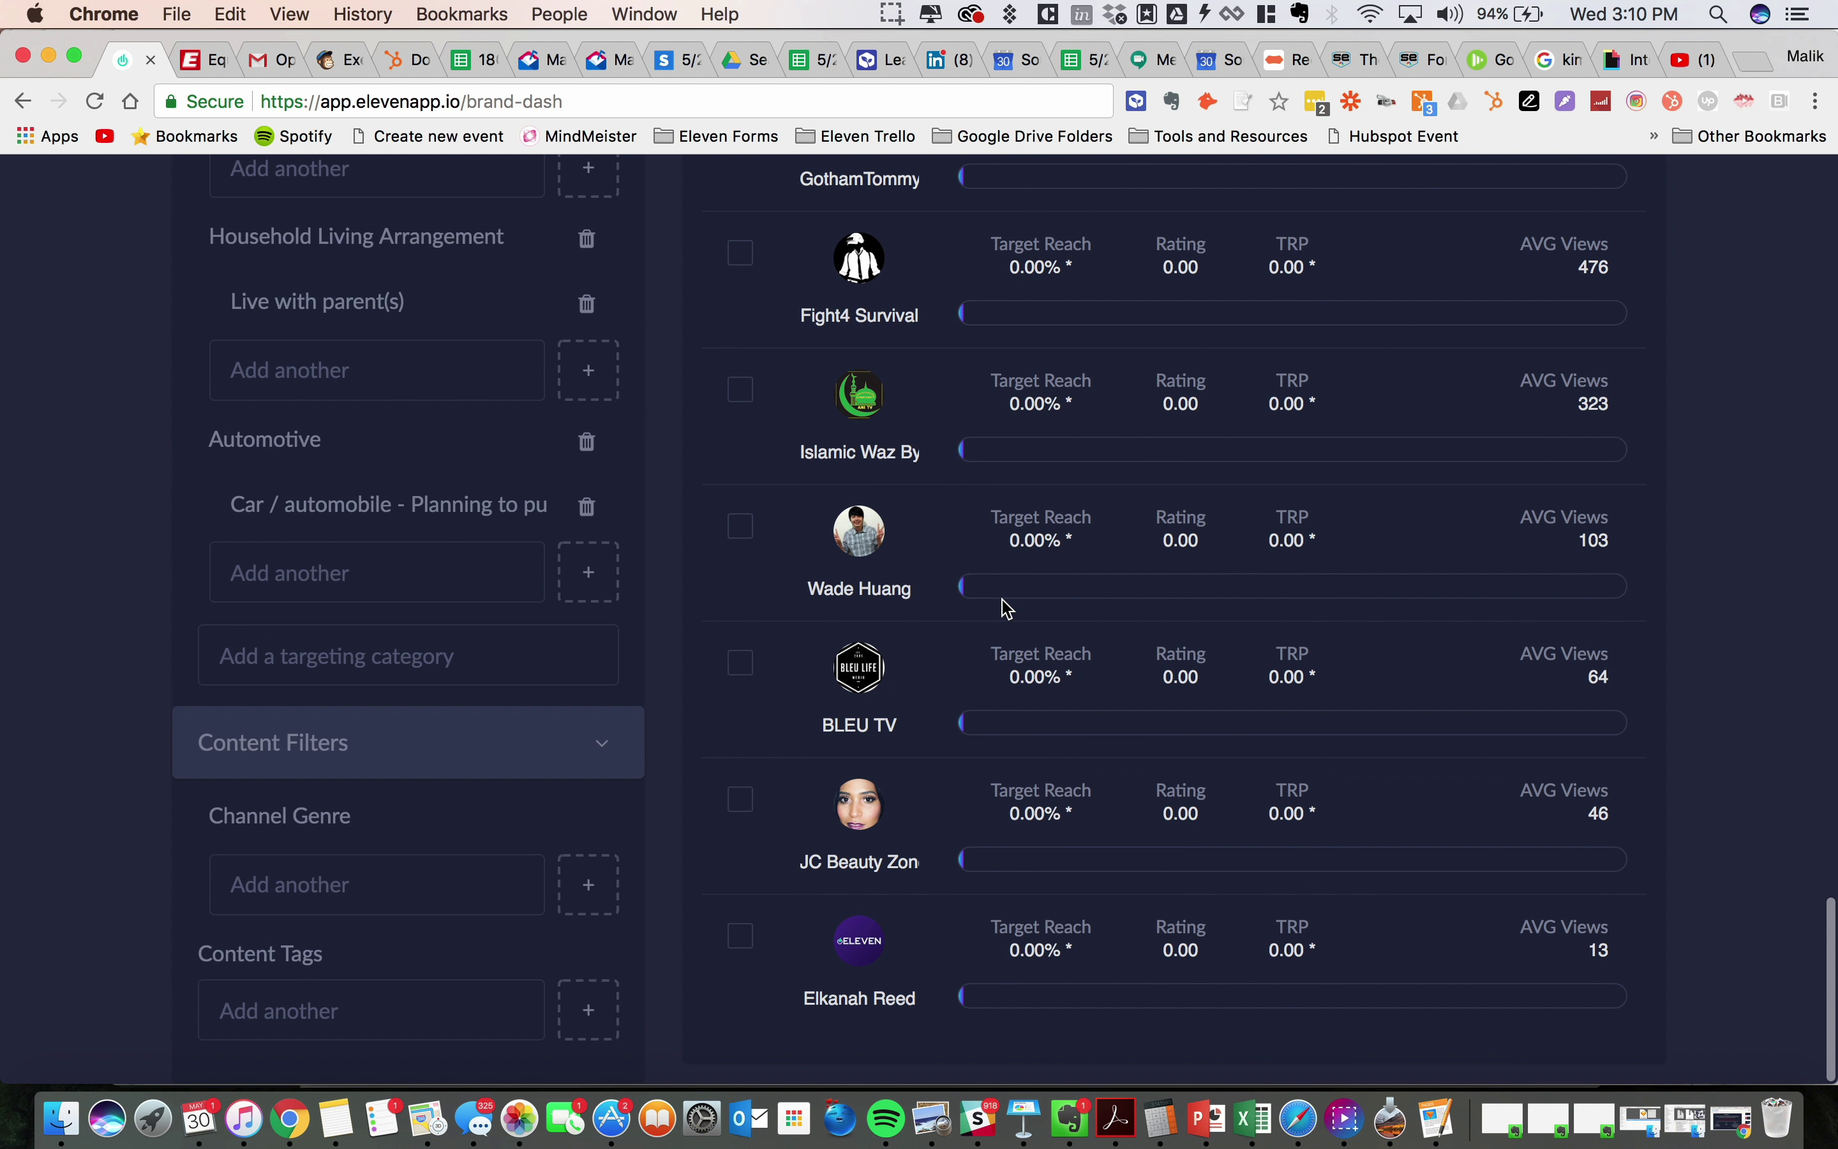
{"action": "left_click", "coordinate": [532, 651]}
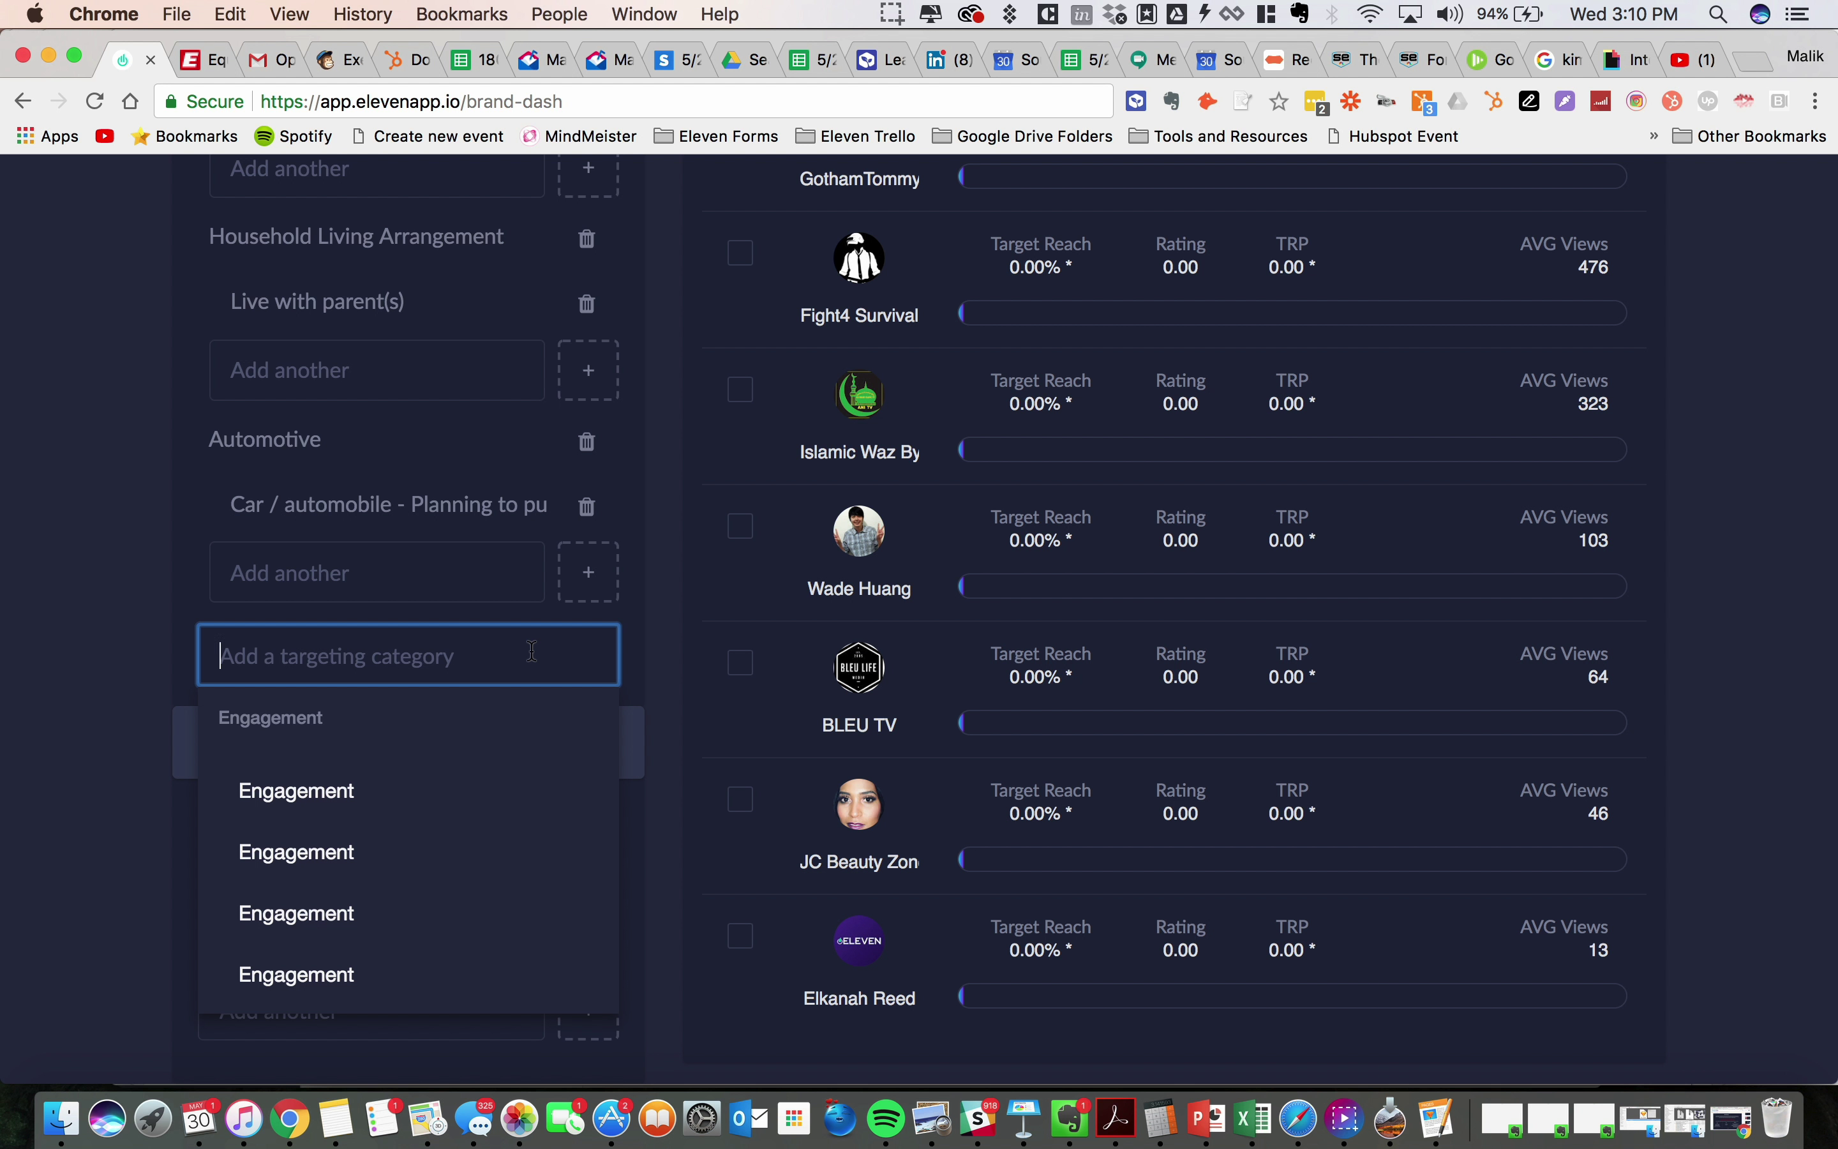
{"action": "key", "text": "Escape"}
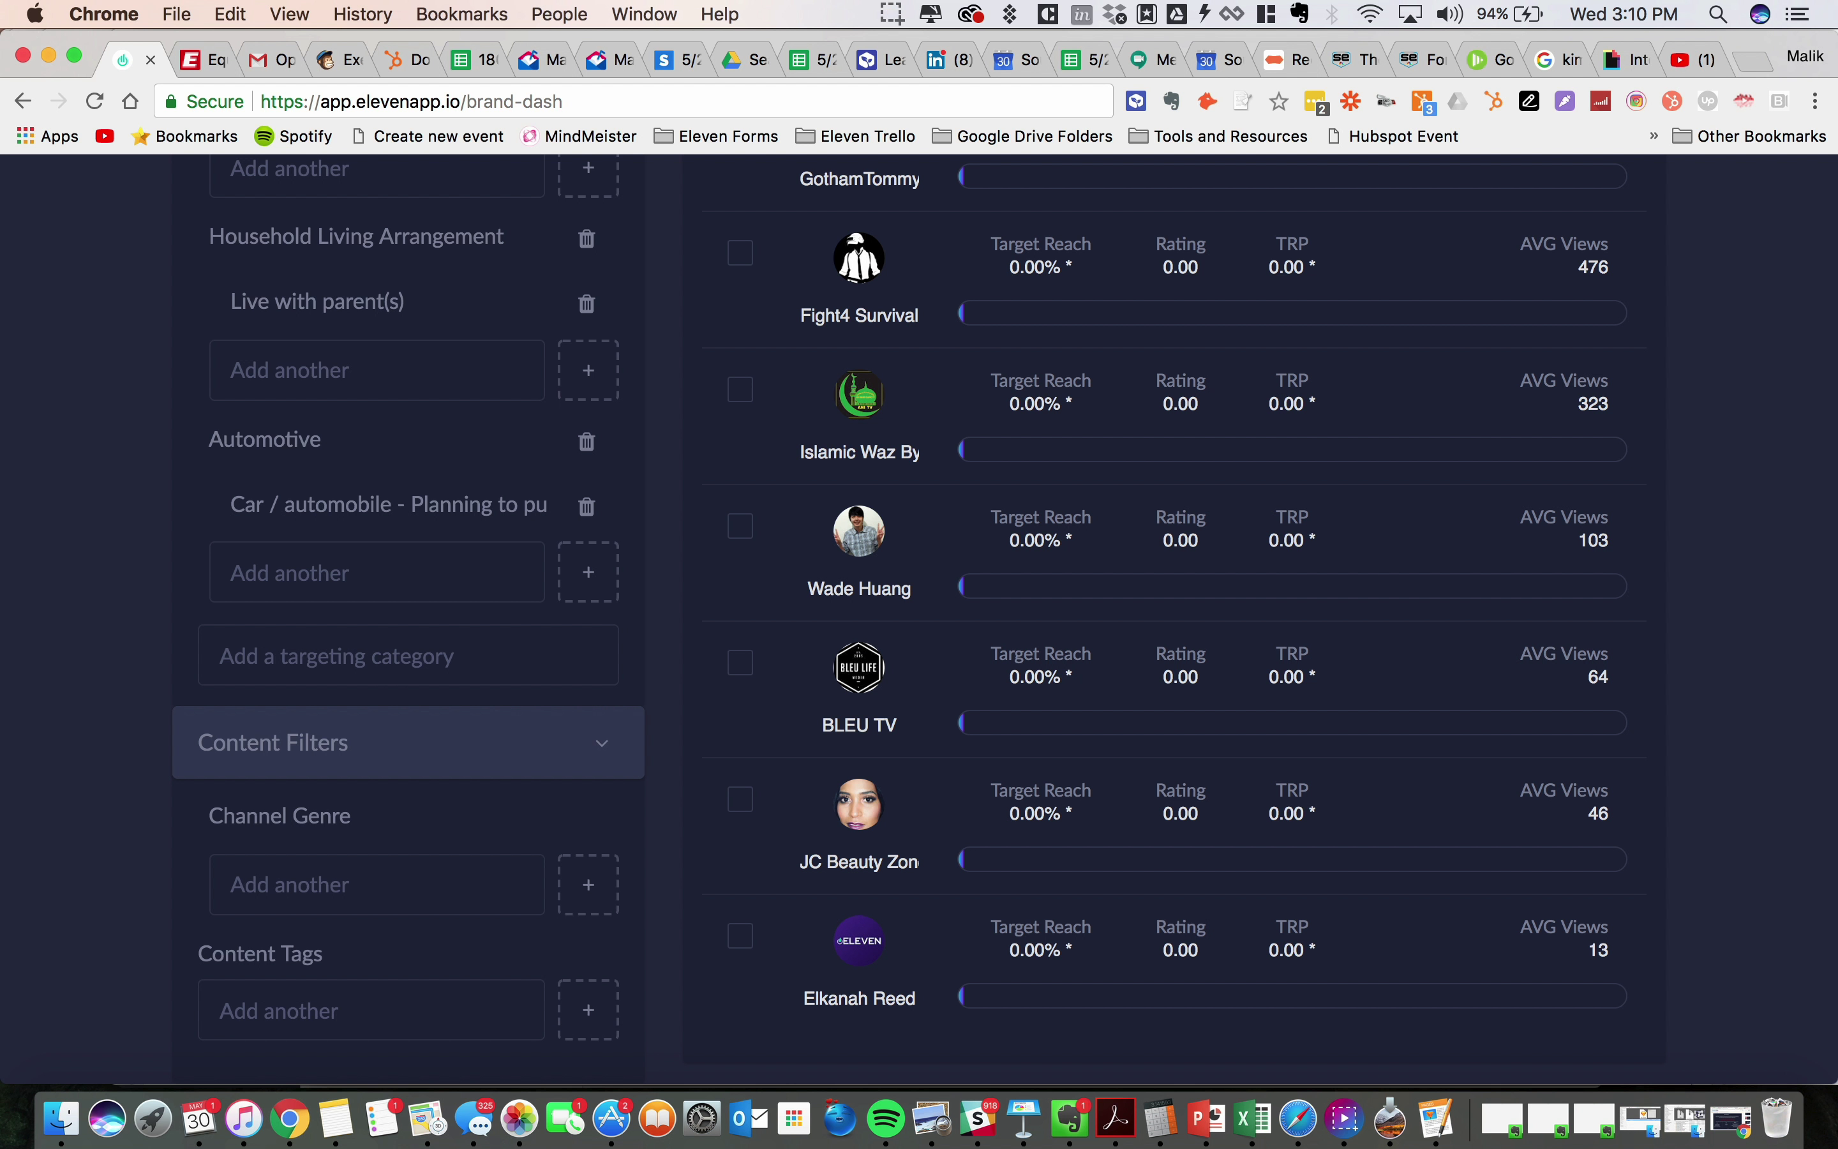
{"action": "left_click", "coordinate": [532, 652]}
{"action": "key", "text": "Escape"}
{"action": "left_click", "coordinate": [531, 652]}
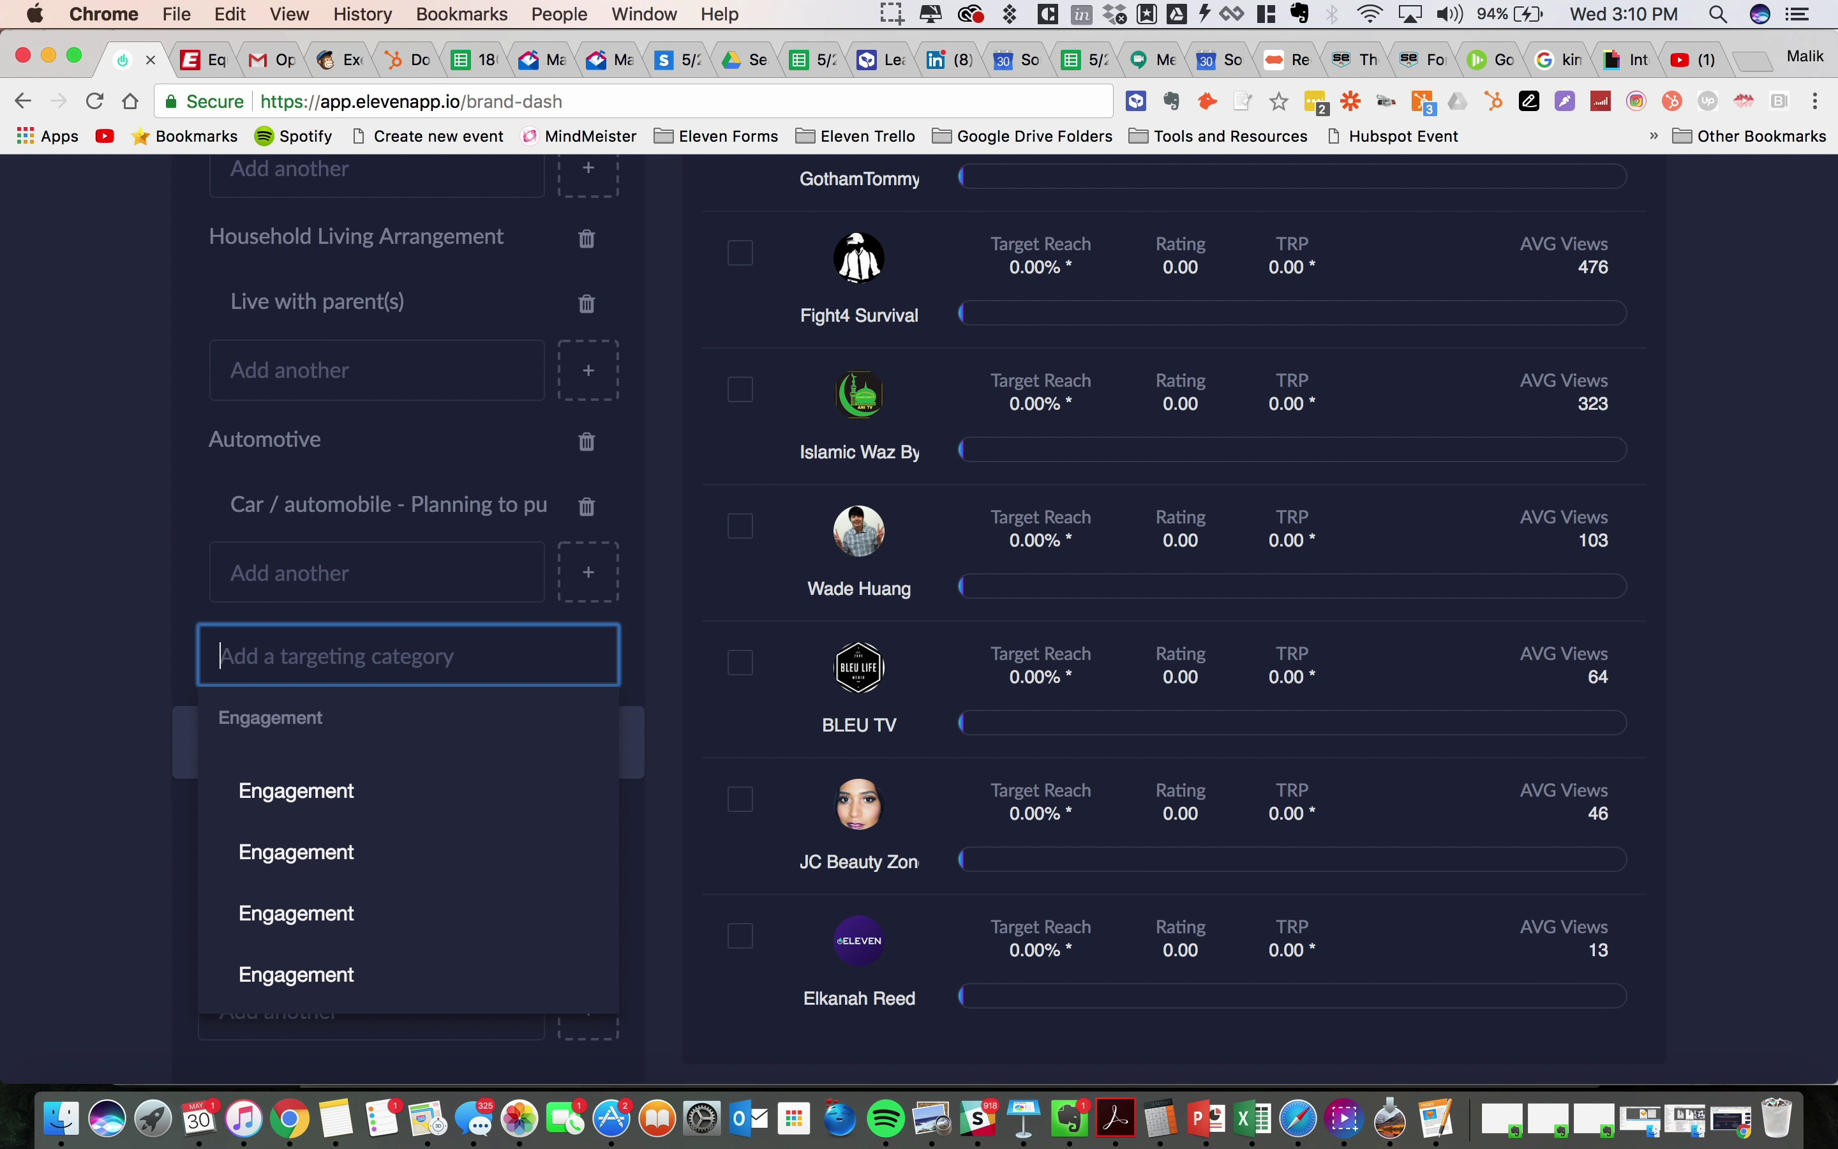
{"action": "type", "text": "type "}
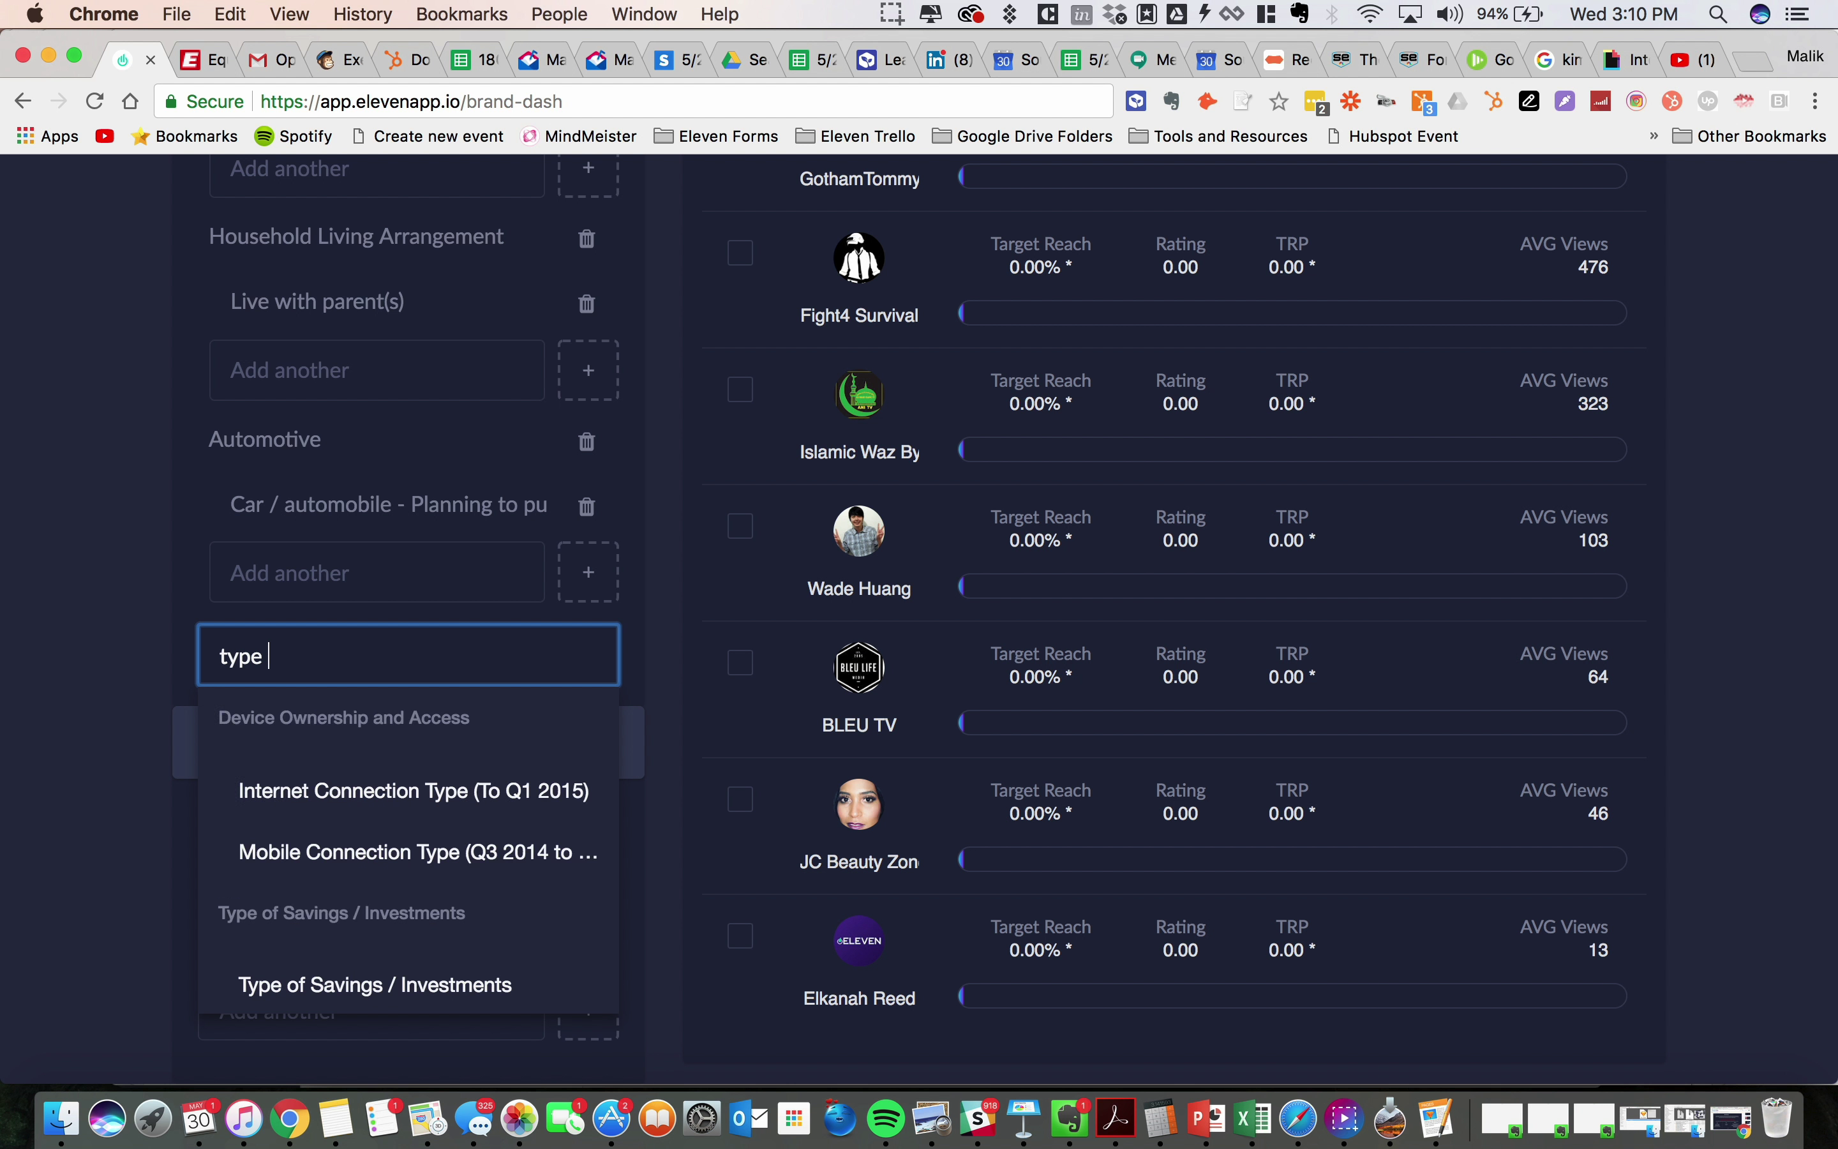
{"action": "type", "text": "of"}
{"action": "left_click", "coordinate": [471, 929]}
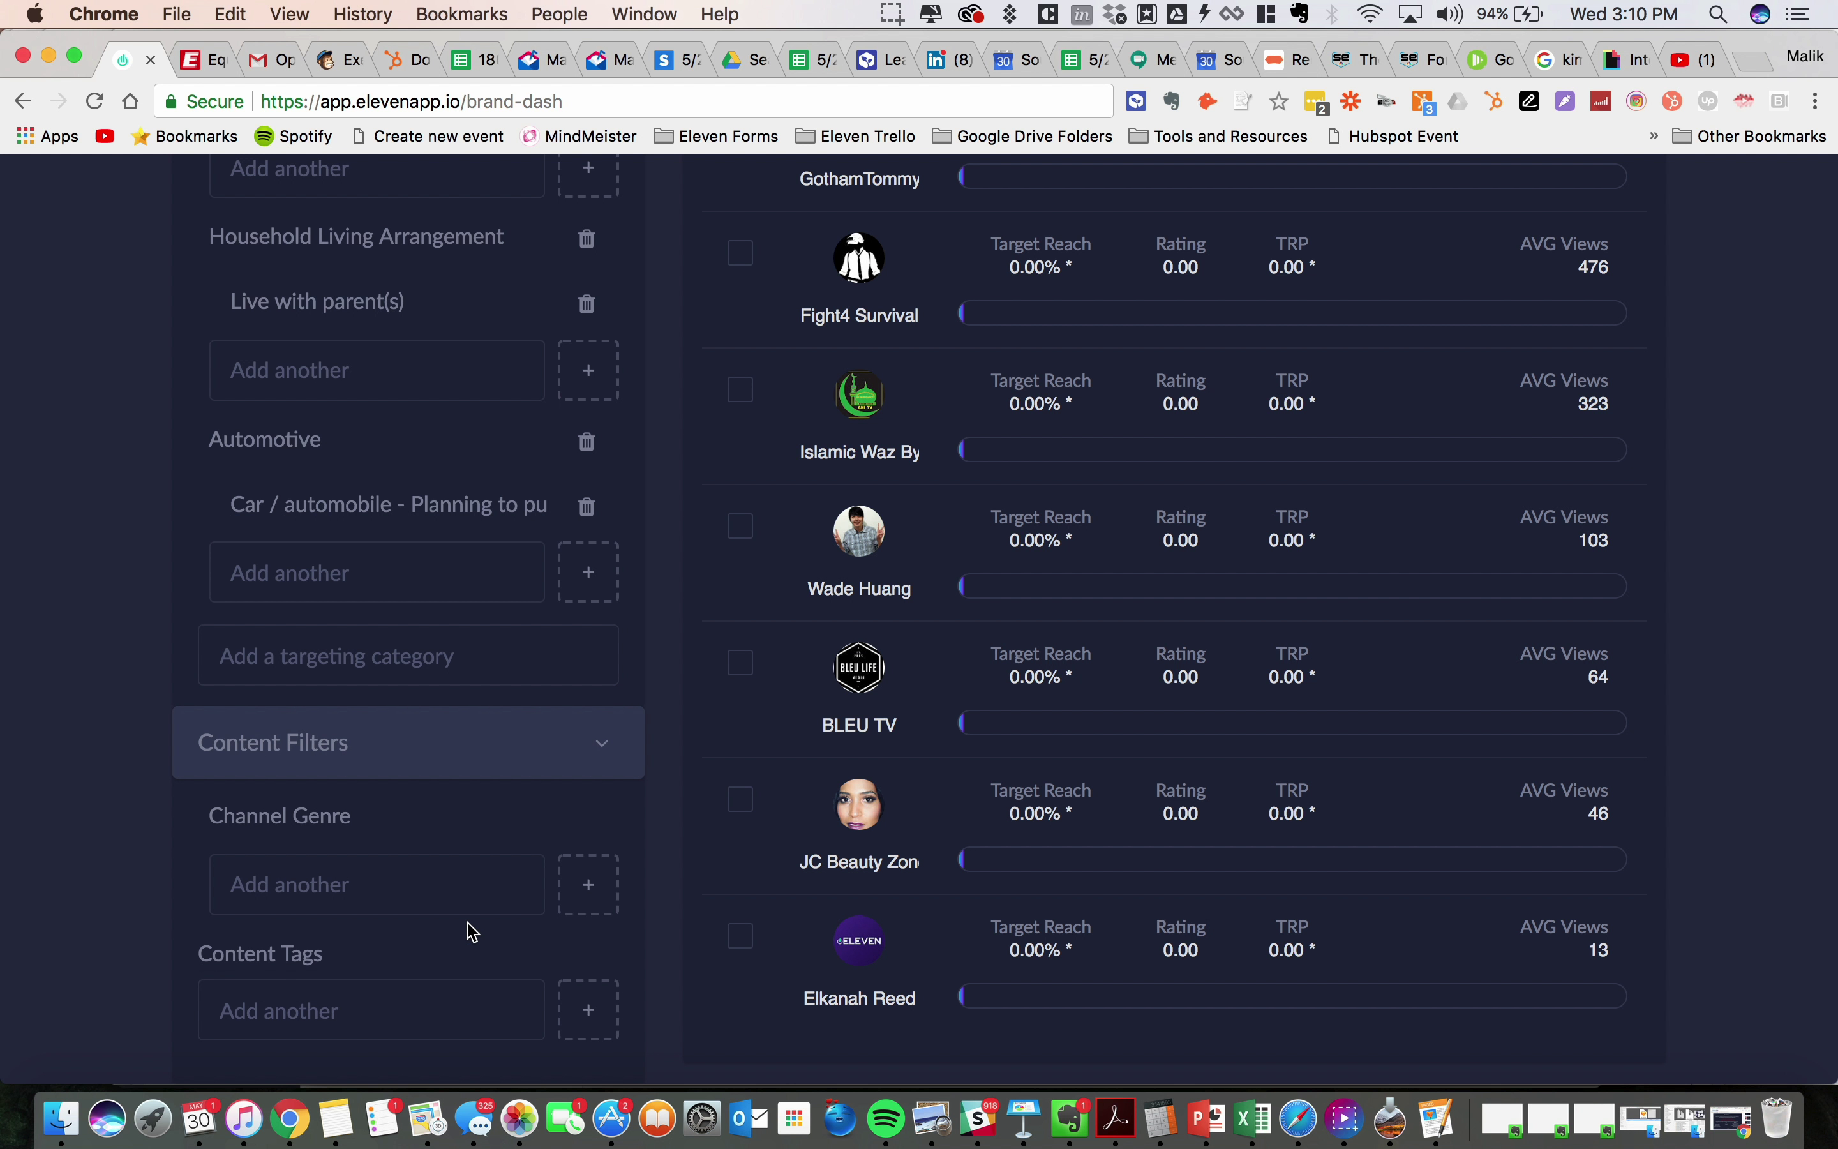
Step: Add Undergraduate degree as the targeting value under Type of Student Course
{"action": "left_click", "coordinate": [437, 550]}
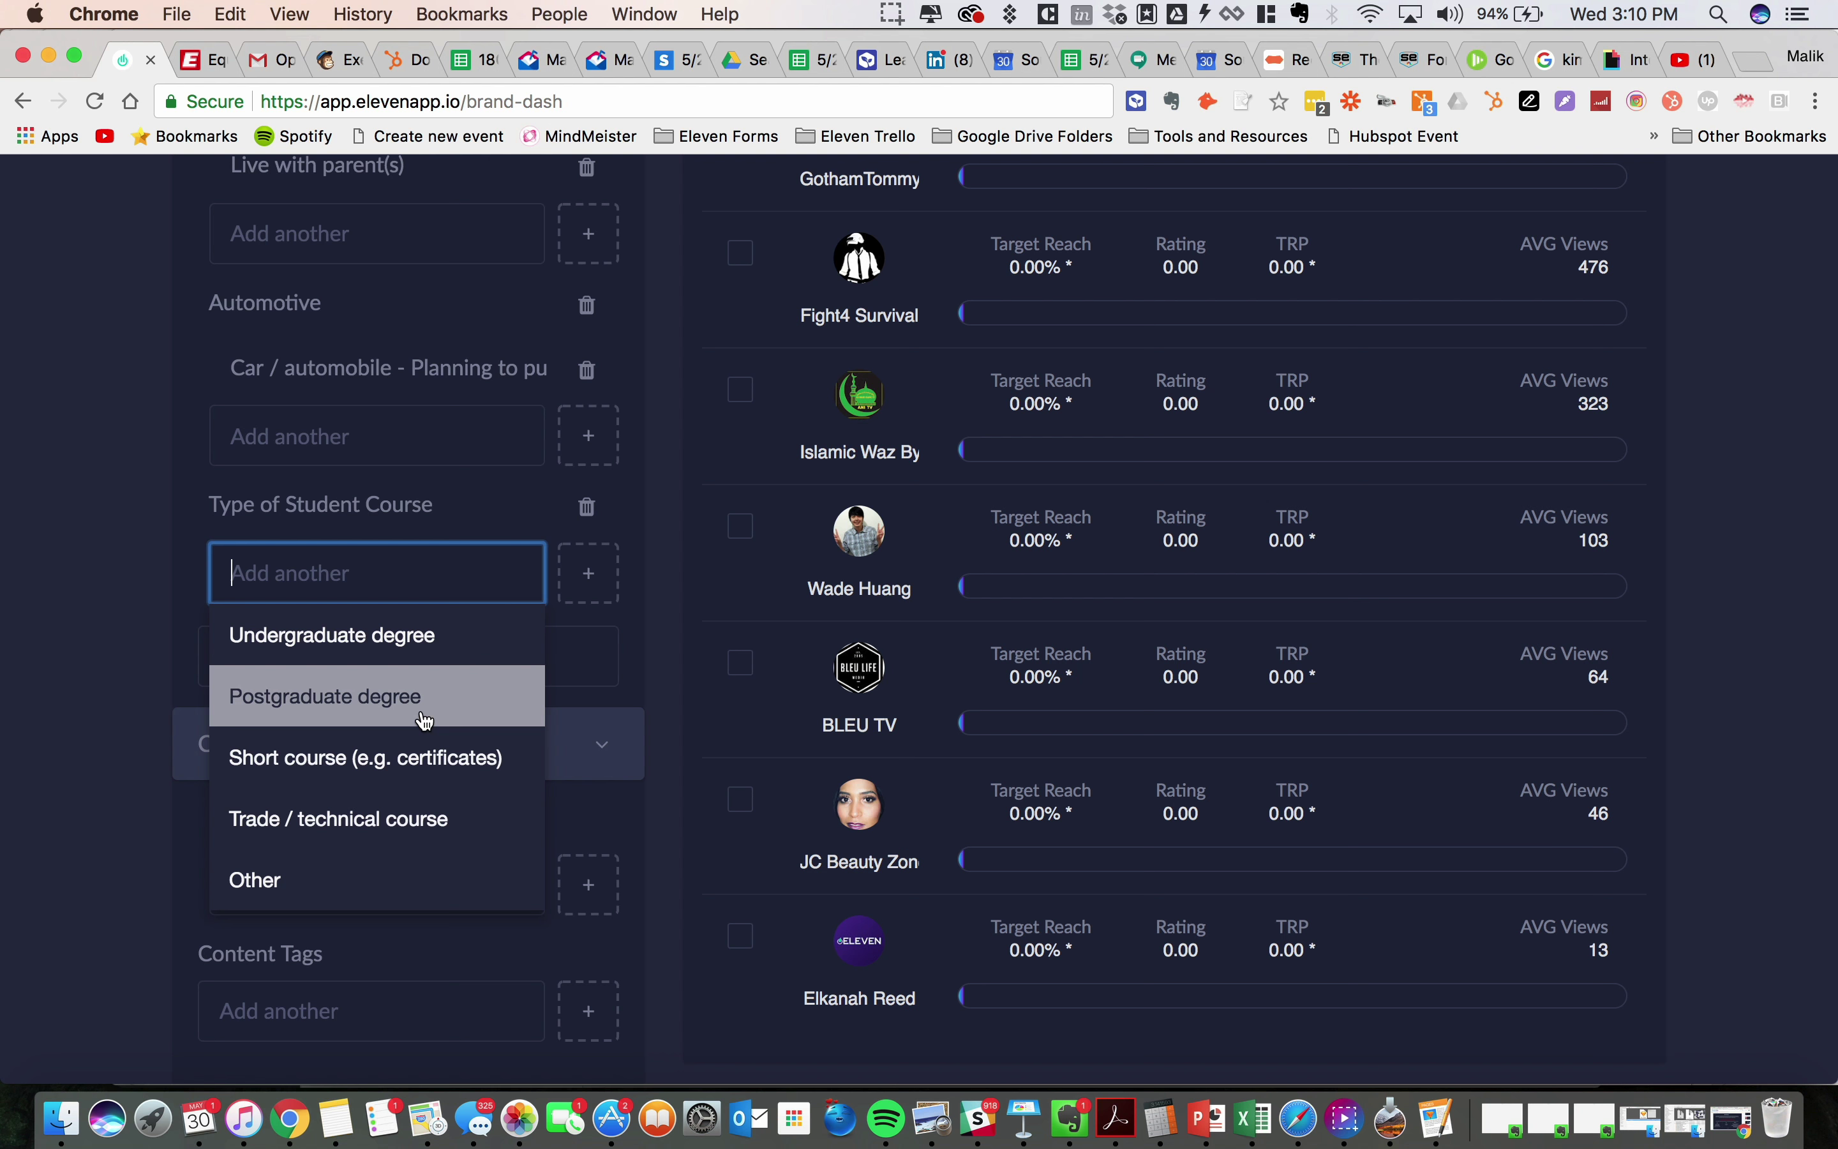
{"action": "left_click", "coordinate": [436, 652]}
{"action": "left_click", "coordinate": [574, 599]}
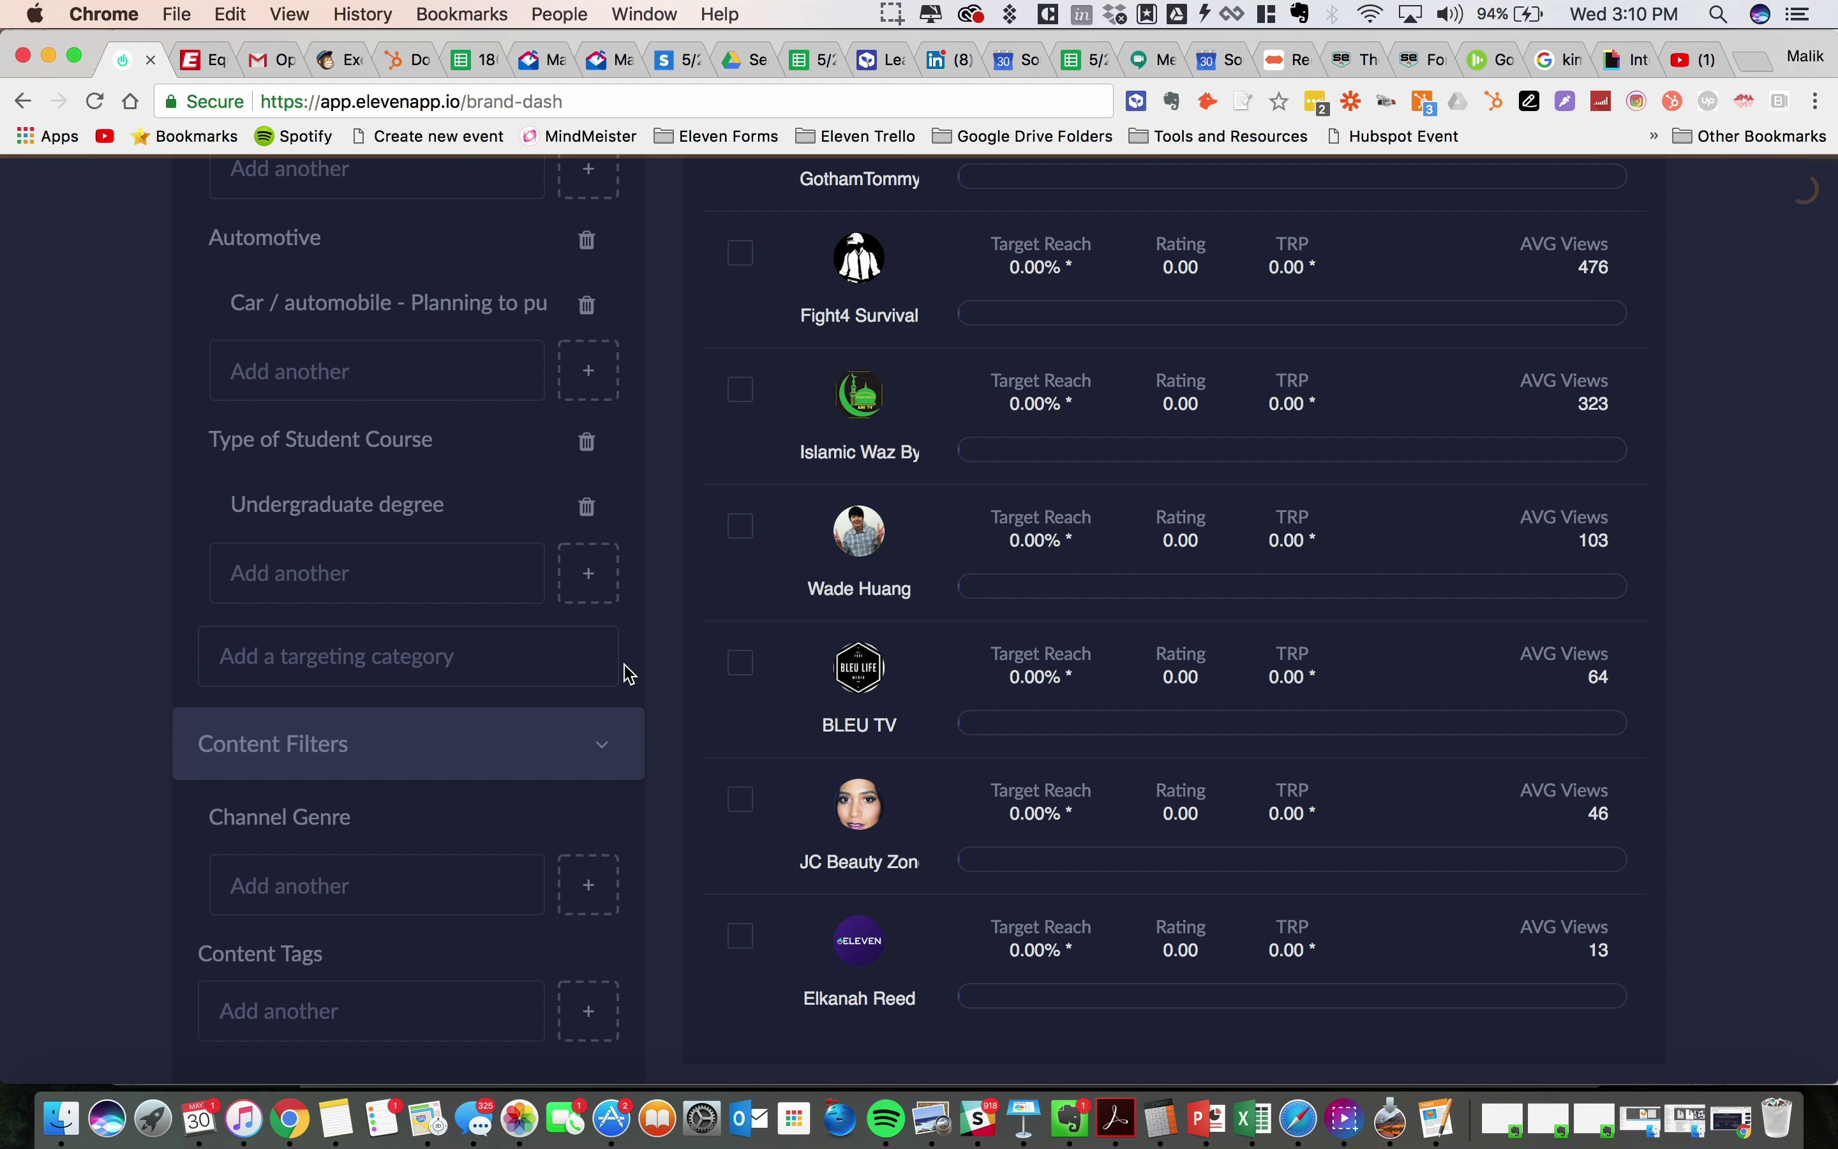
Step: Check the Estimated Target Views, and add the Type of Student Course - Undergraduate degree data point to My Campaign Stack
{"action": "scroll", "coordinate": [851, 478], "scroll_direction": "up", "scroll_amount": 15}
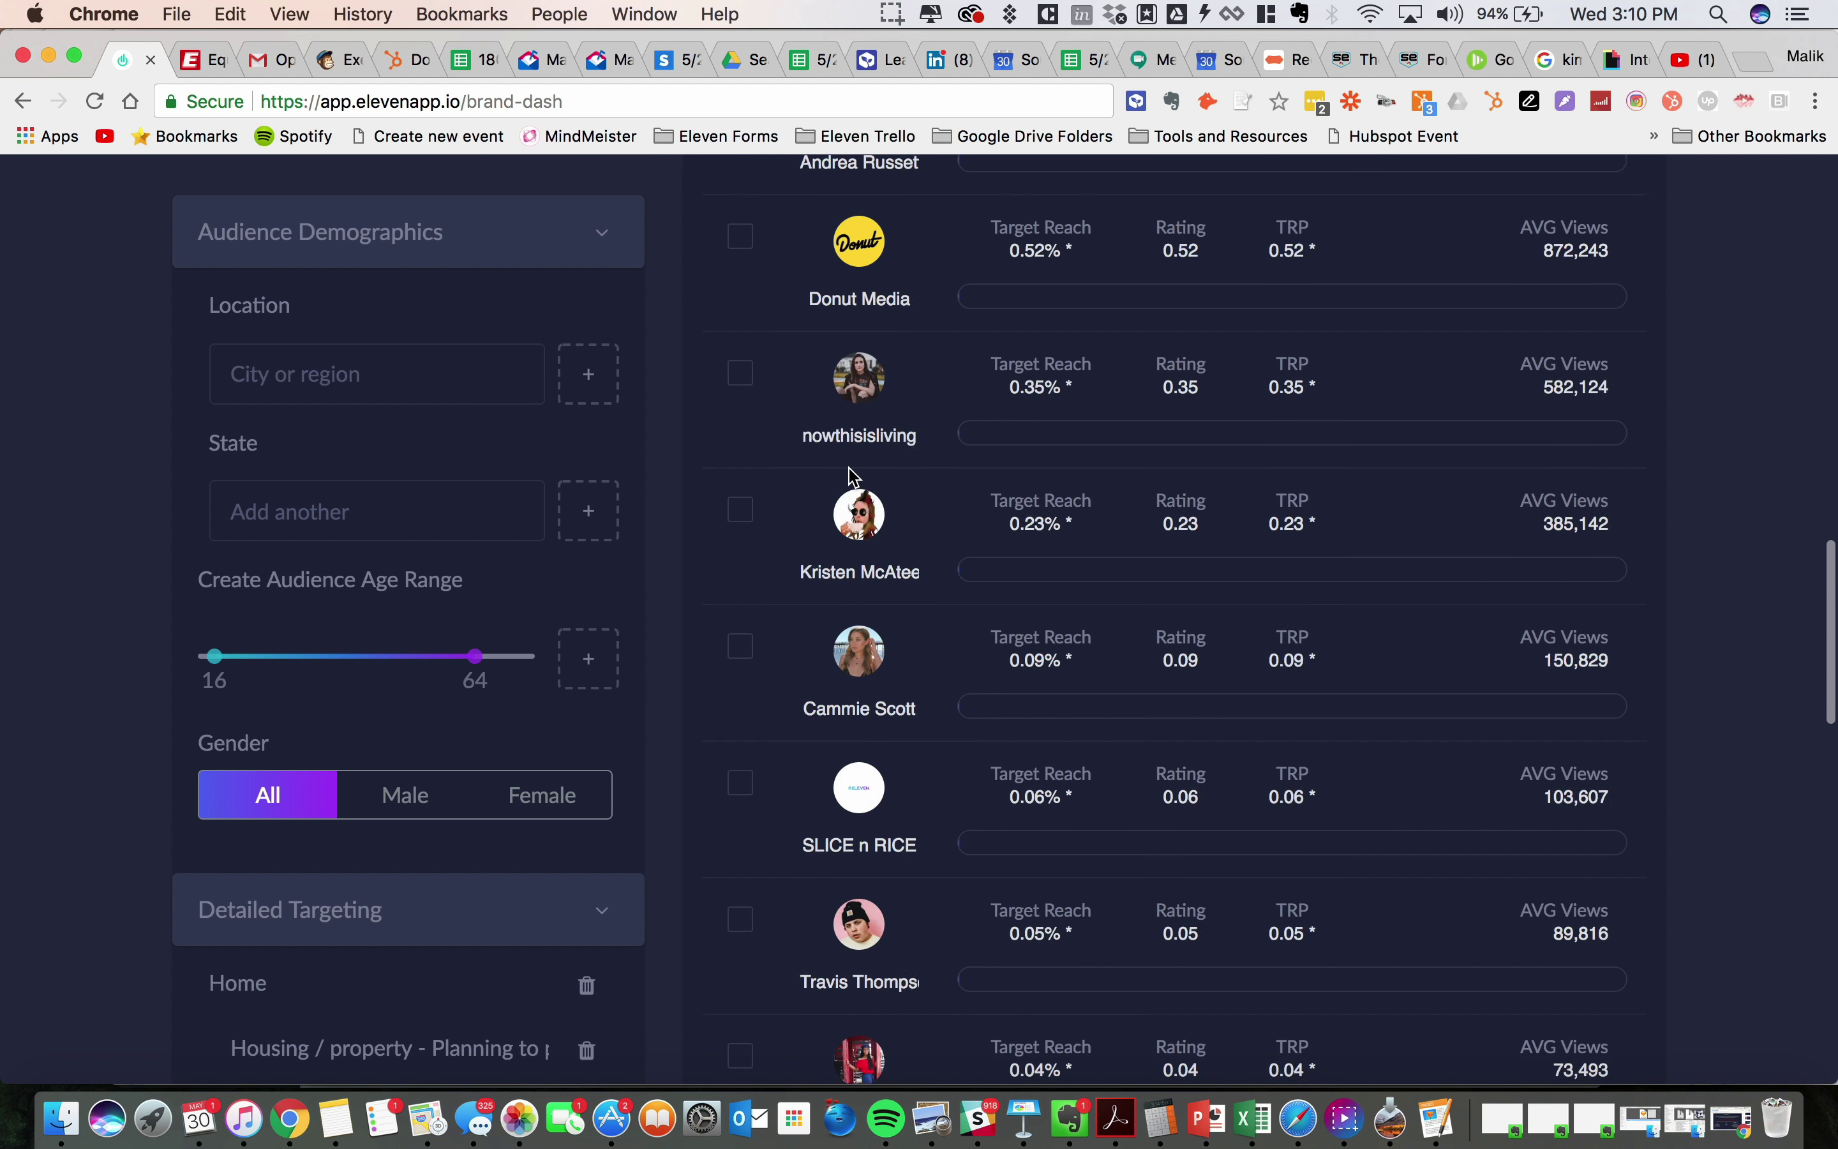
{"action": "double_click", "coordinate": [1012, 382]}
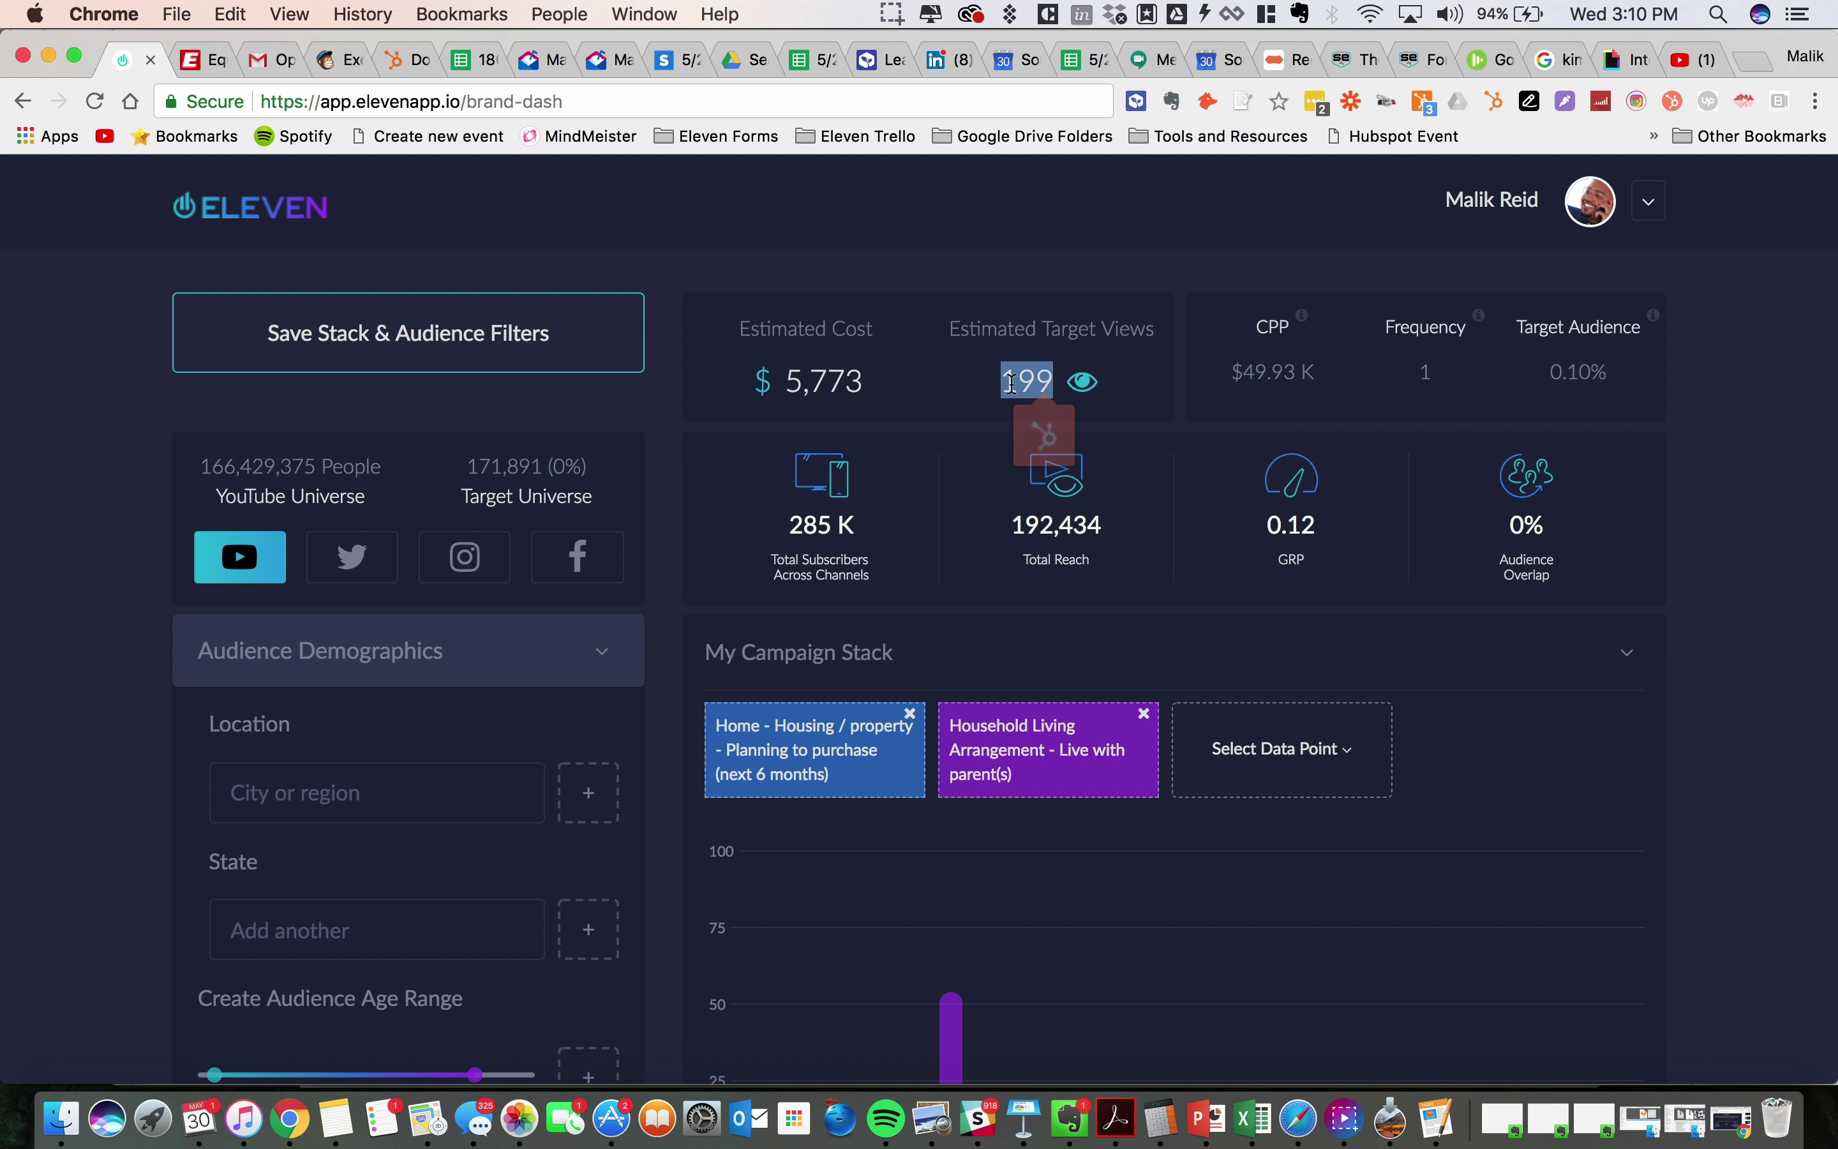
{"action": "left_click", "coordinate": [1186, 747]}
{"action": "left_click", "coordinate": [1280, 902]}
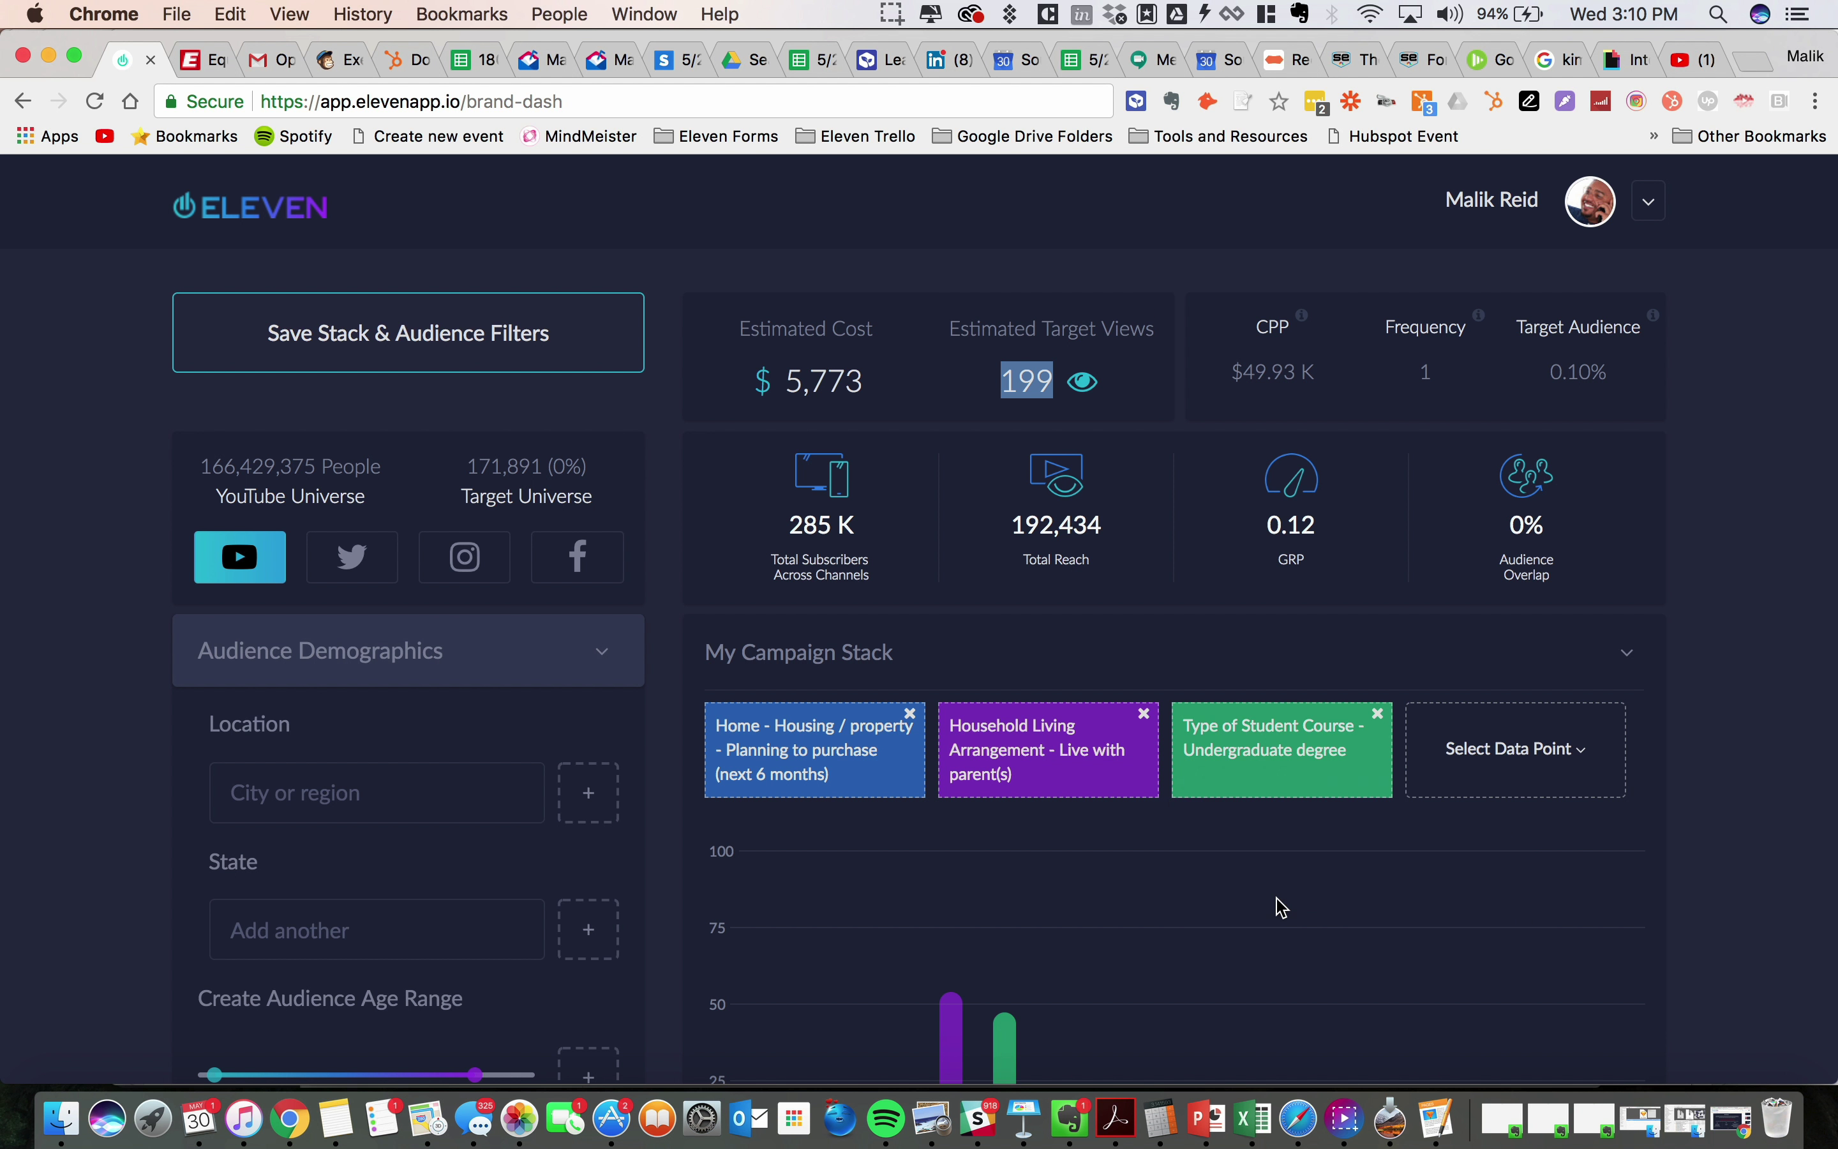
Step: Compare the channel percentages for the undergraduate degree and home purchase data points, and check them against the Estimated Target Views
{"action": "scroll", "coordinate": [1279, 906], "scroll_direction": "down", "scroll_amount": 2}
{"action": "scroll", "coordinate": [1278, 906], "scroll_direction": "down", "scroll_amount": 3}
{"action": "double_click", "coordinate": [1006, 707]}
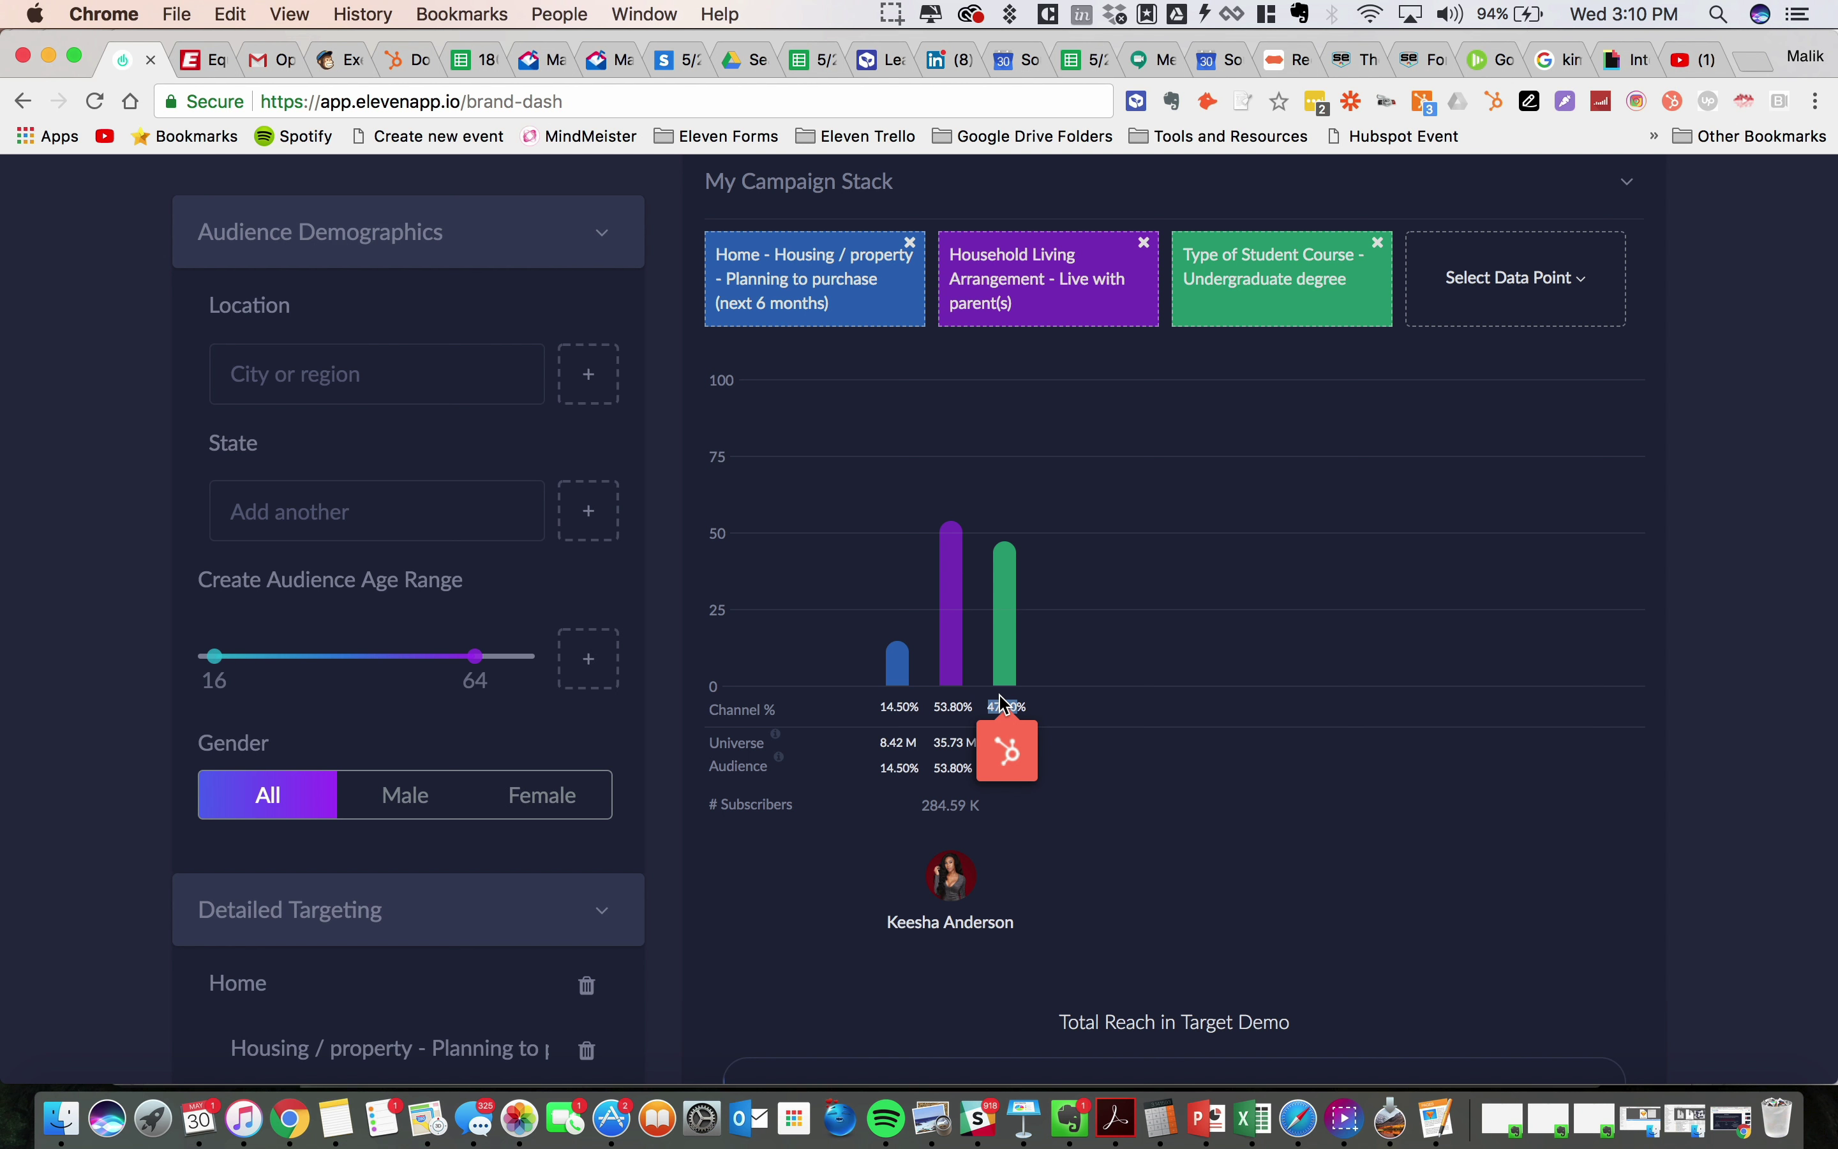
{"action": "left_click", "coordinate": [1002, 702]}
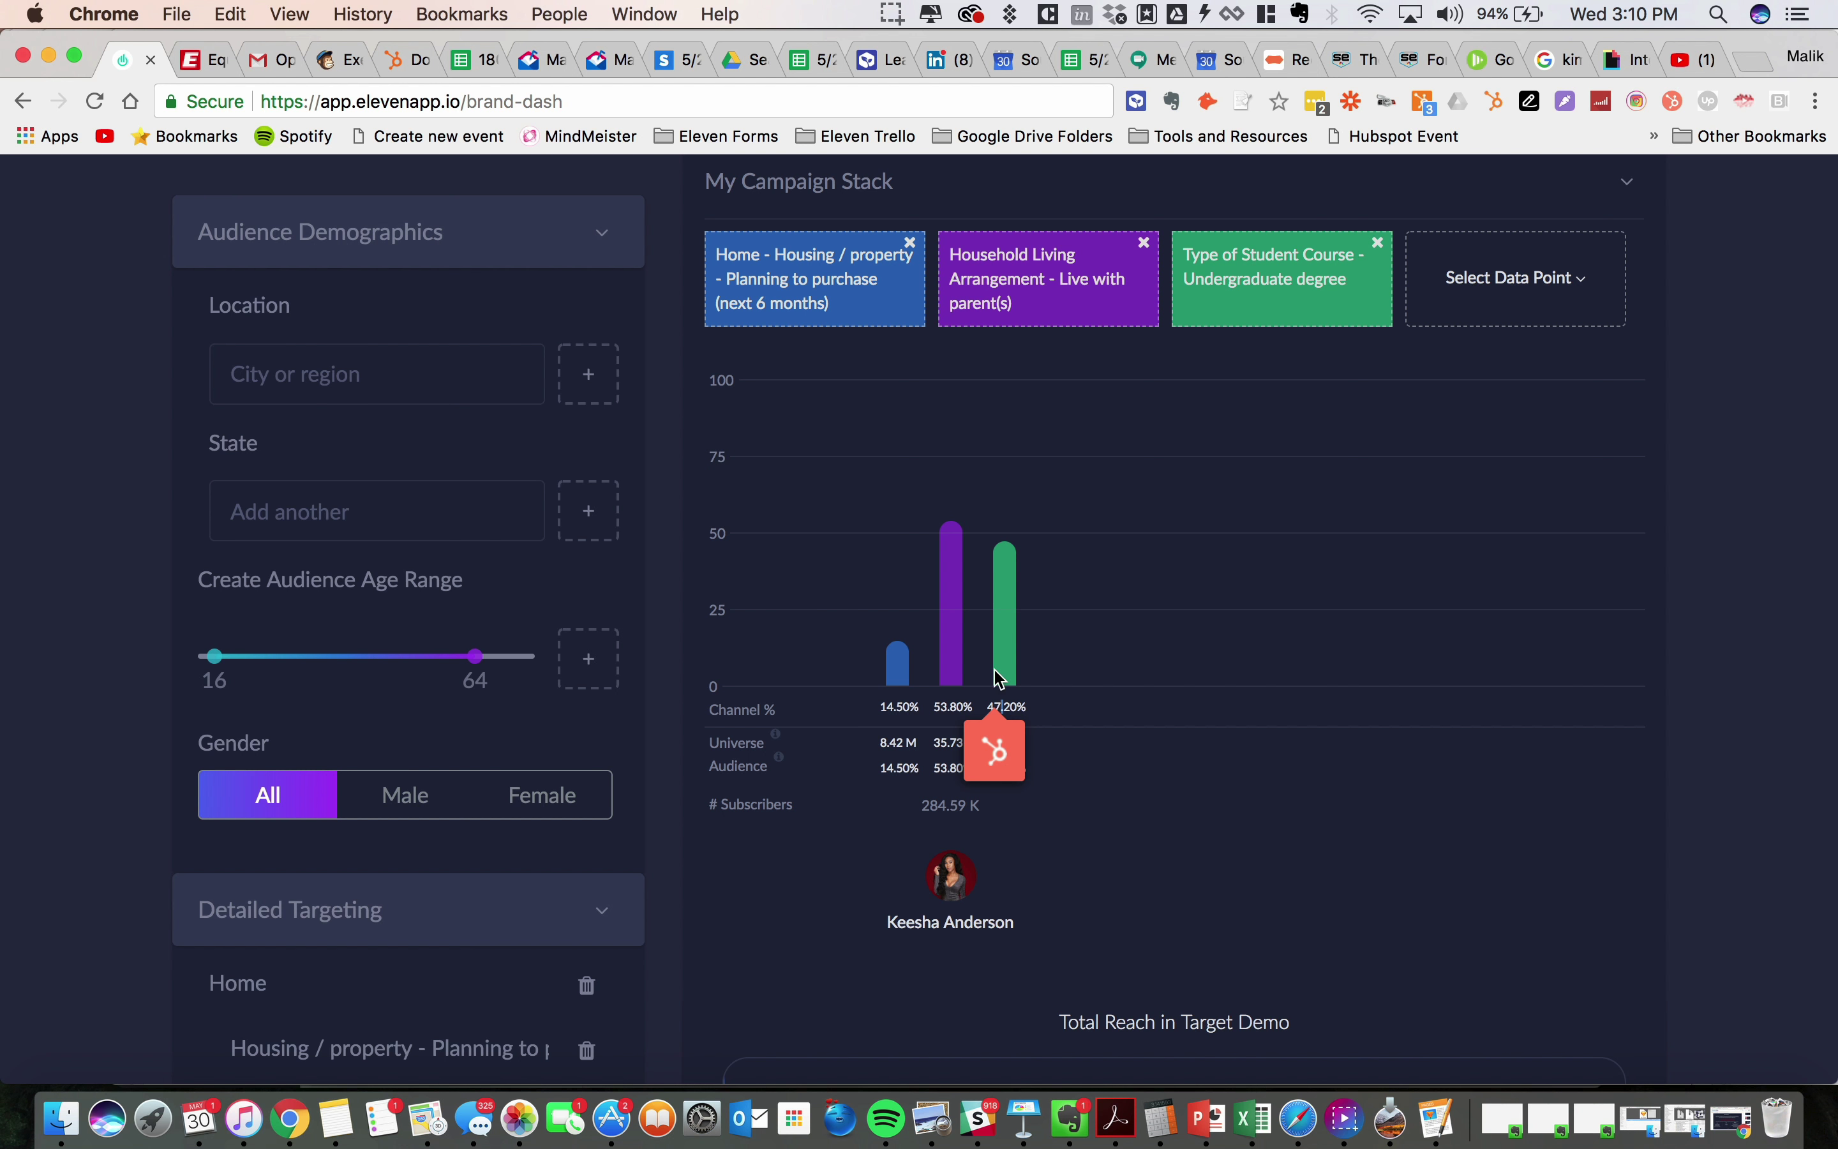
{"action": "double_click", "coordinate": [1004, 706]}
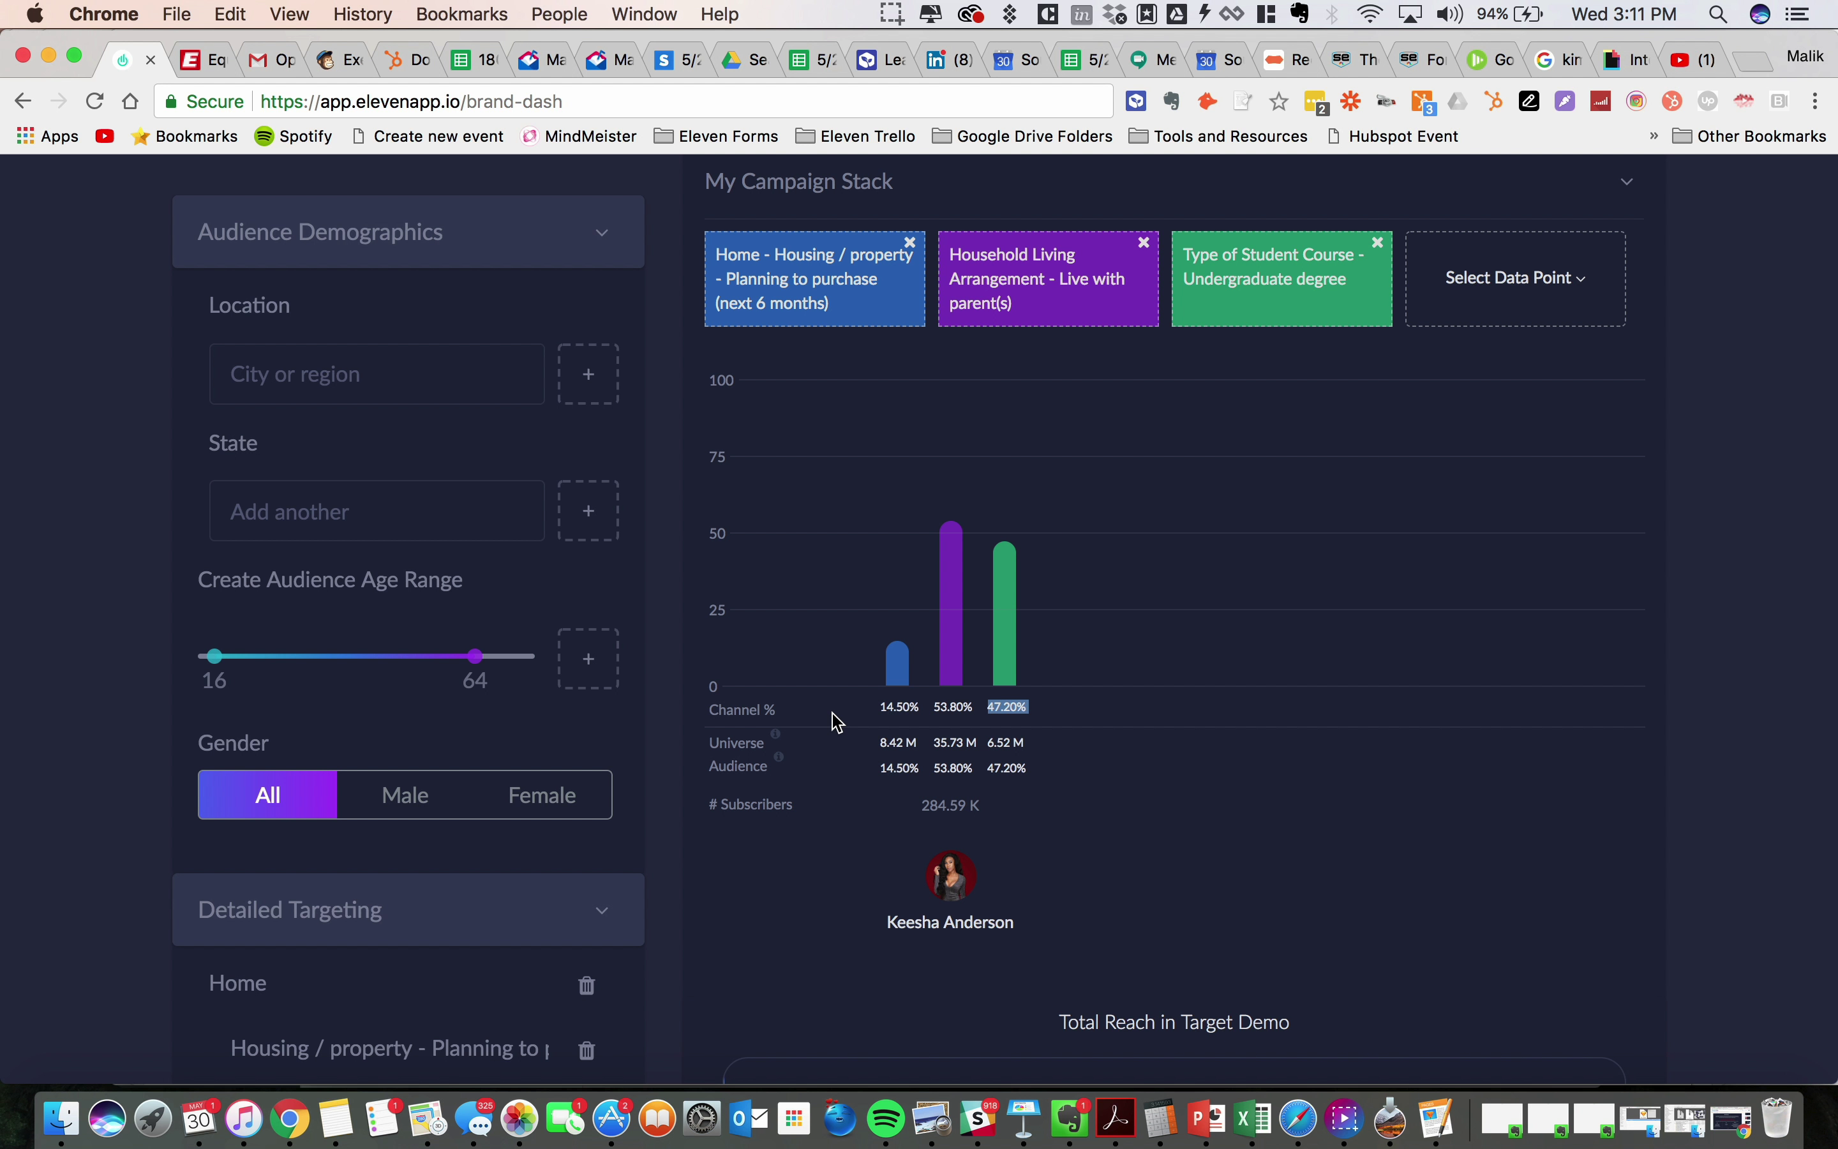
{"action": "double_click", "coordinate": [893, 706]}
{"action": "scroll", "coordinate": [891, 705], "scroll_direction": "up", "scroll_amount": 2}
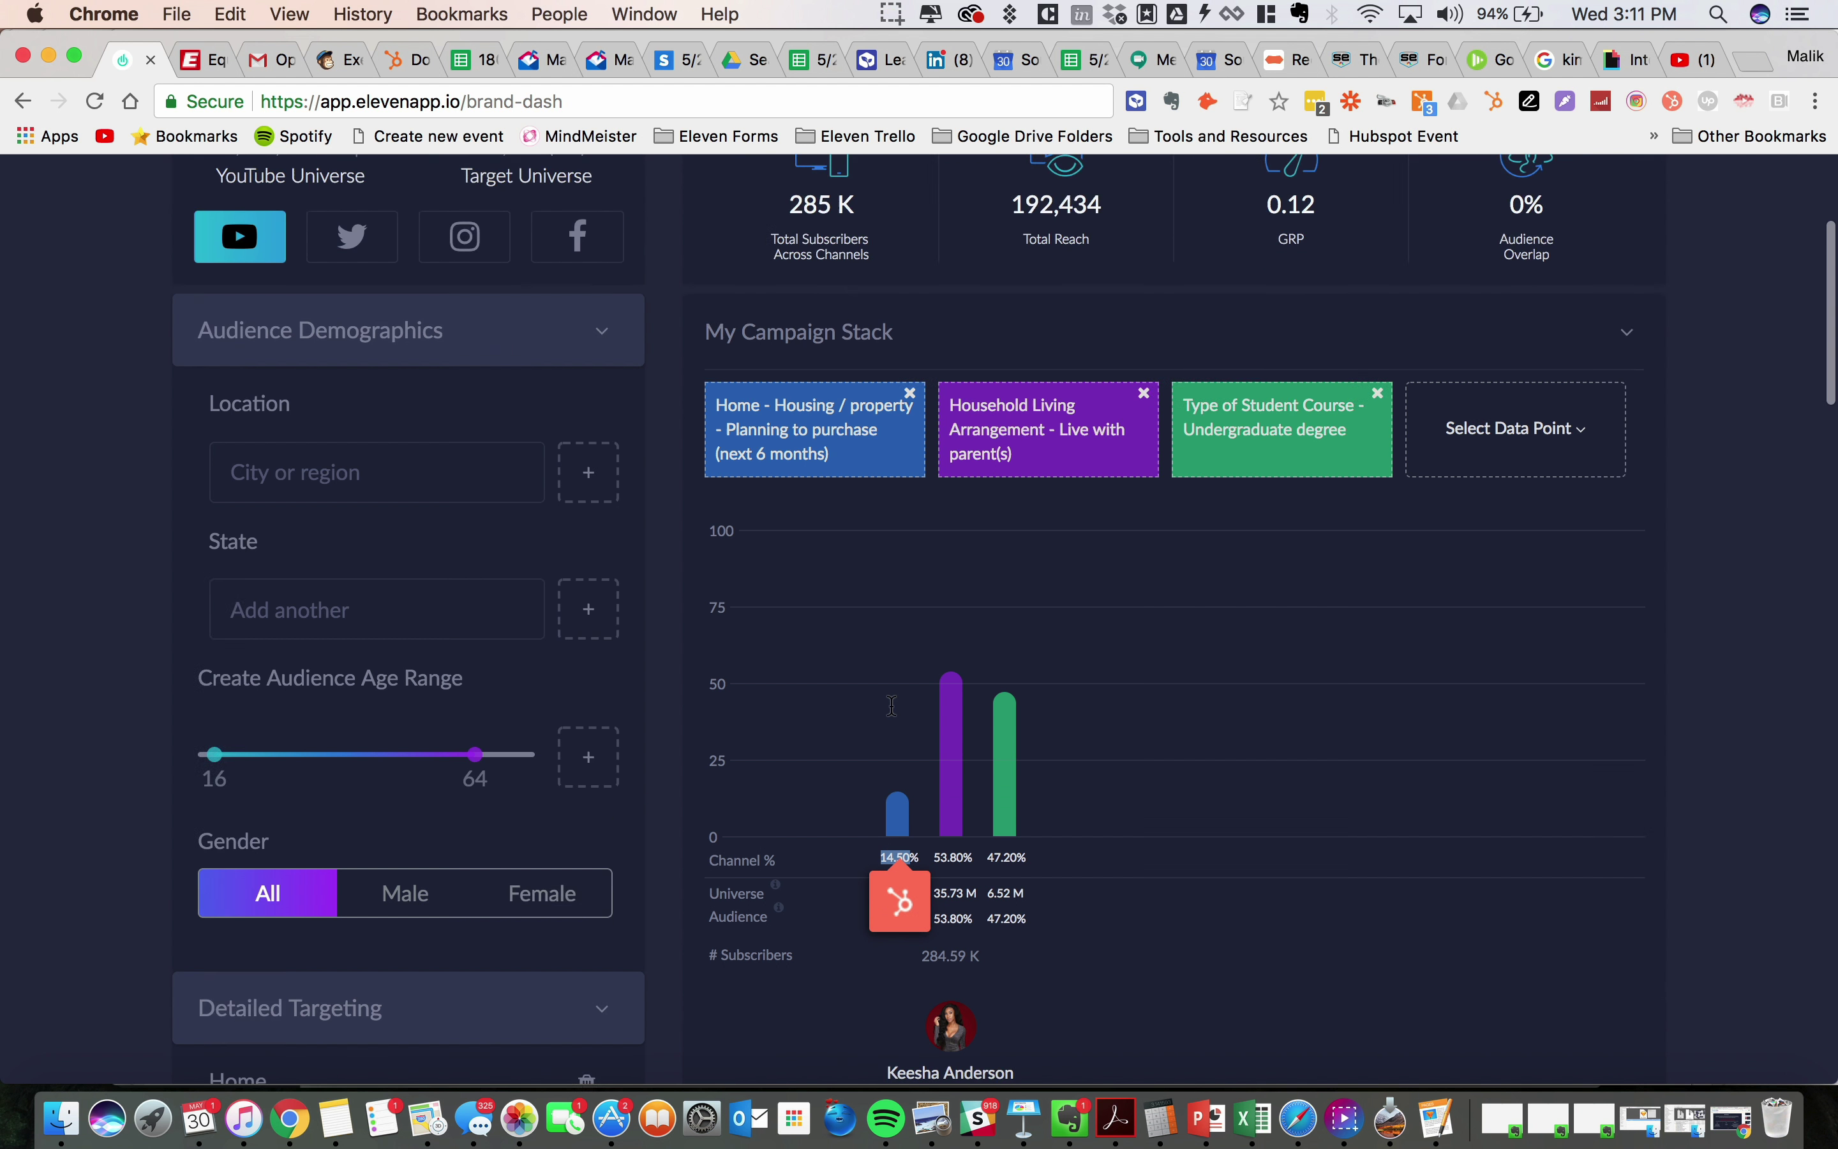
{"action": "scroll", "coordinate": [891, 705], "scroll_direction": "up", "scroll_amount": 4}
{"action": "double_click", "coordinate": [1026, 370]}
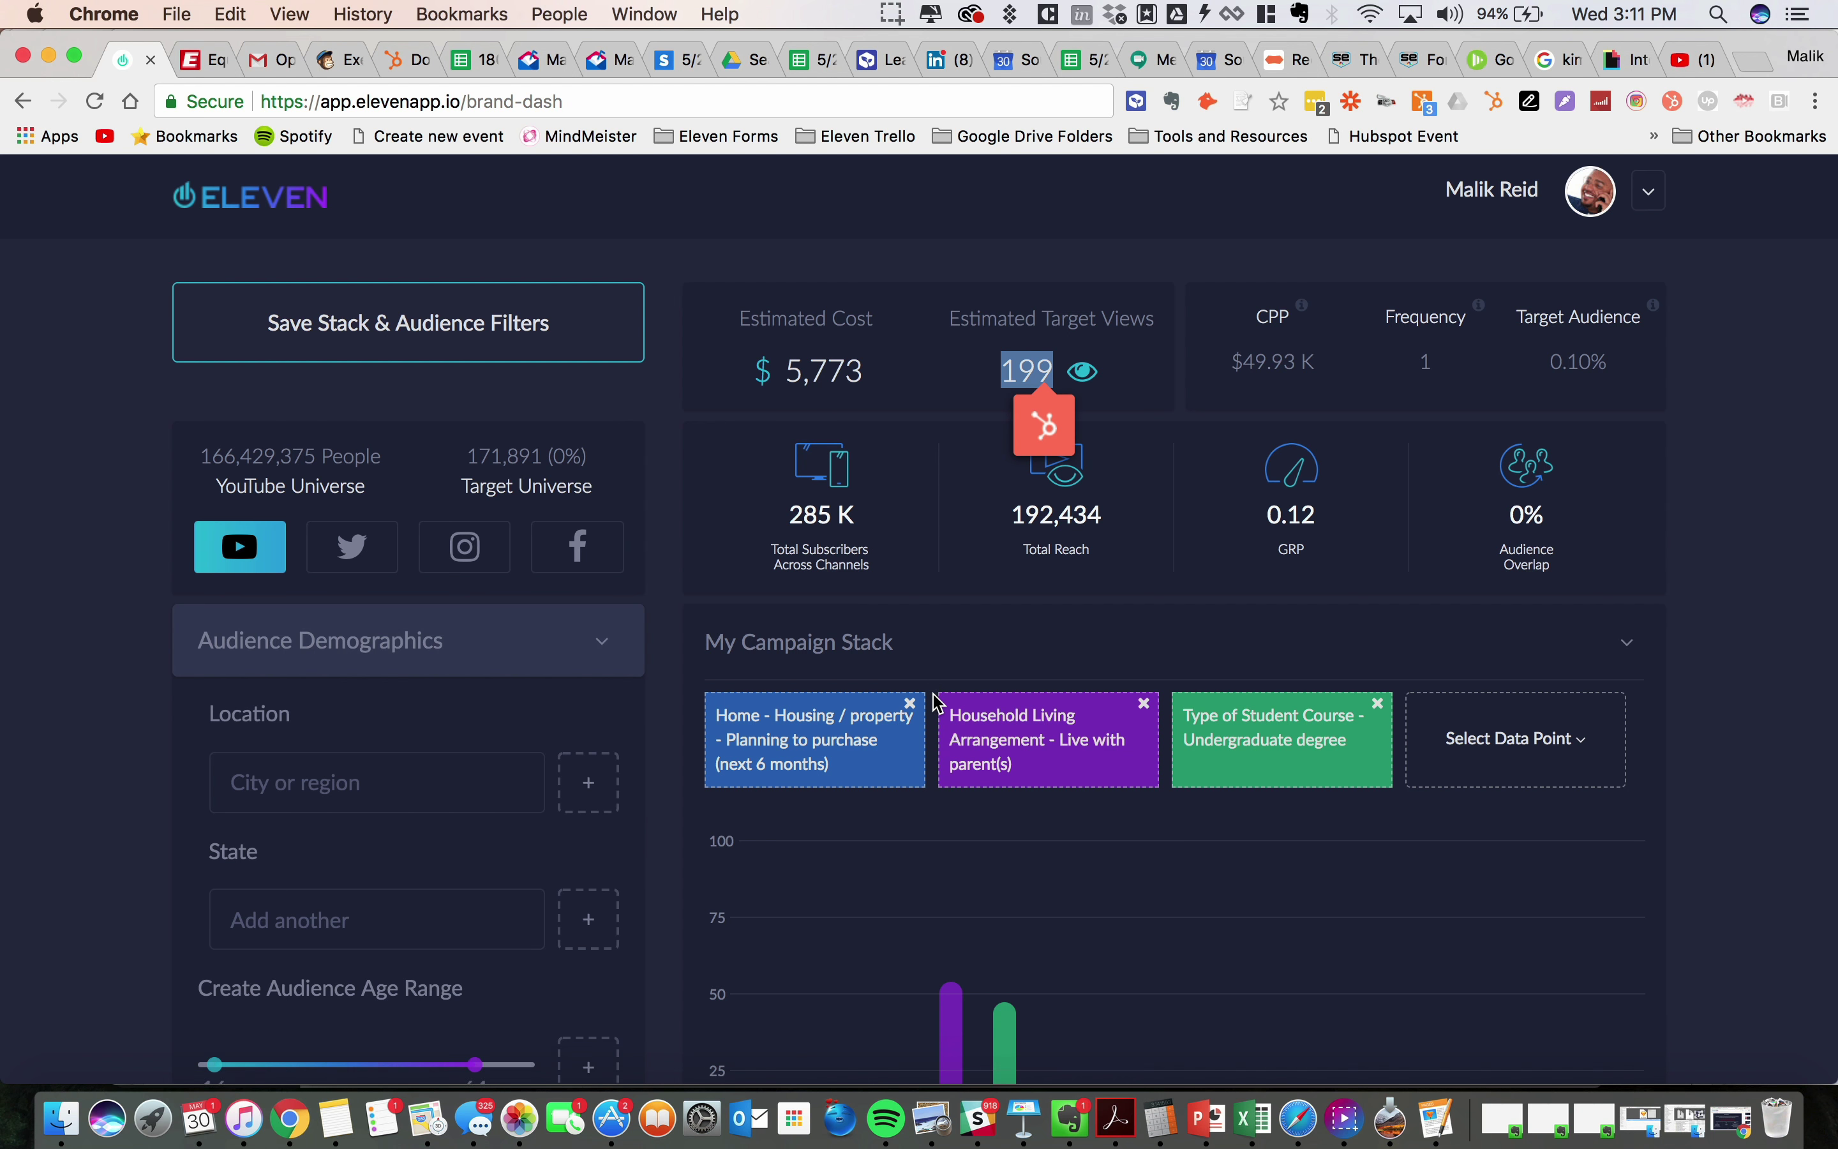
{"action": "scroll", "coordinate": [938, 702], "scroll_direction": "down", "scroll_amount": 5}
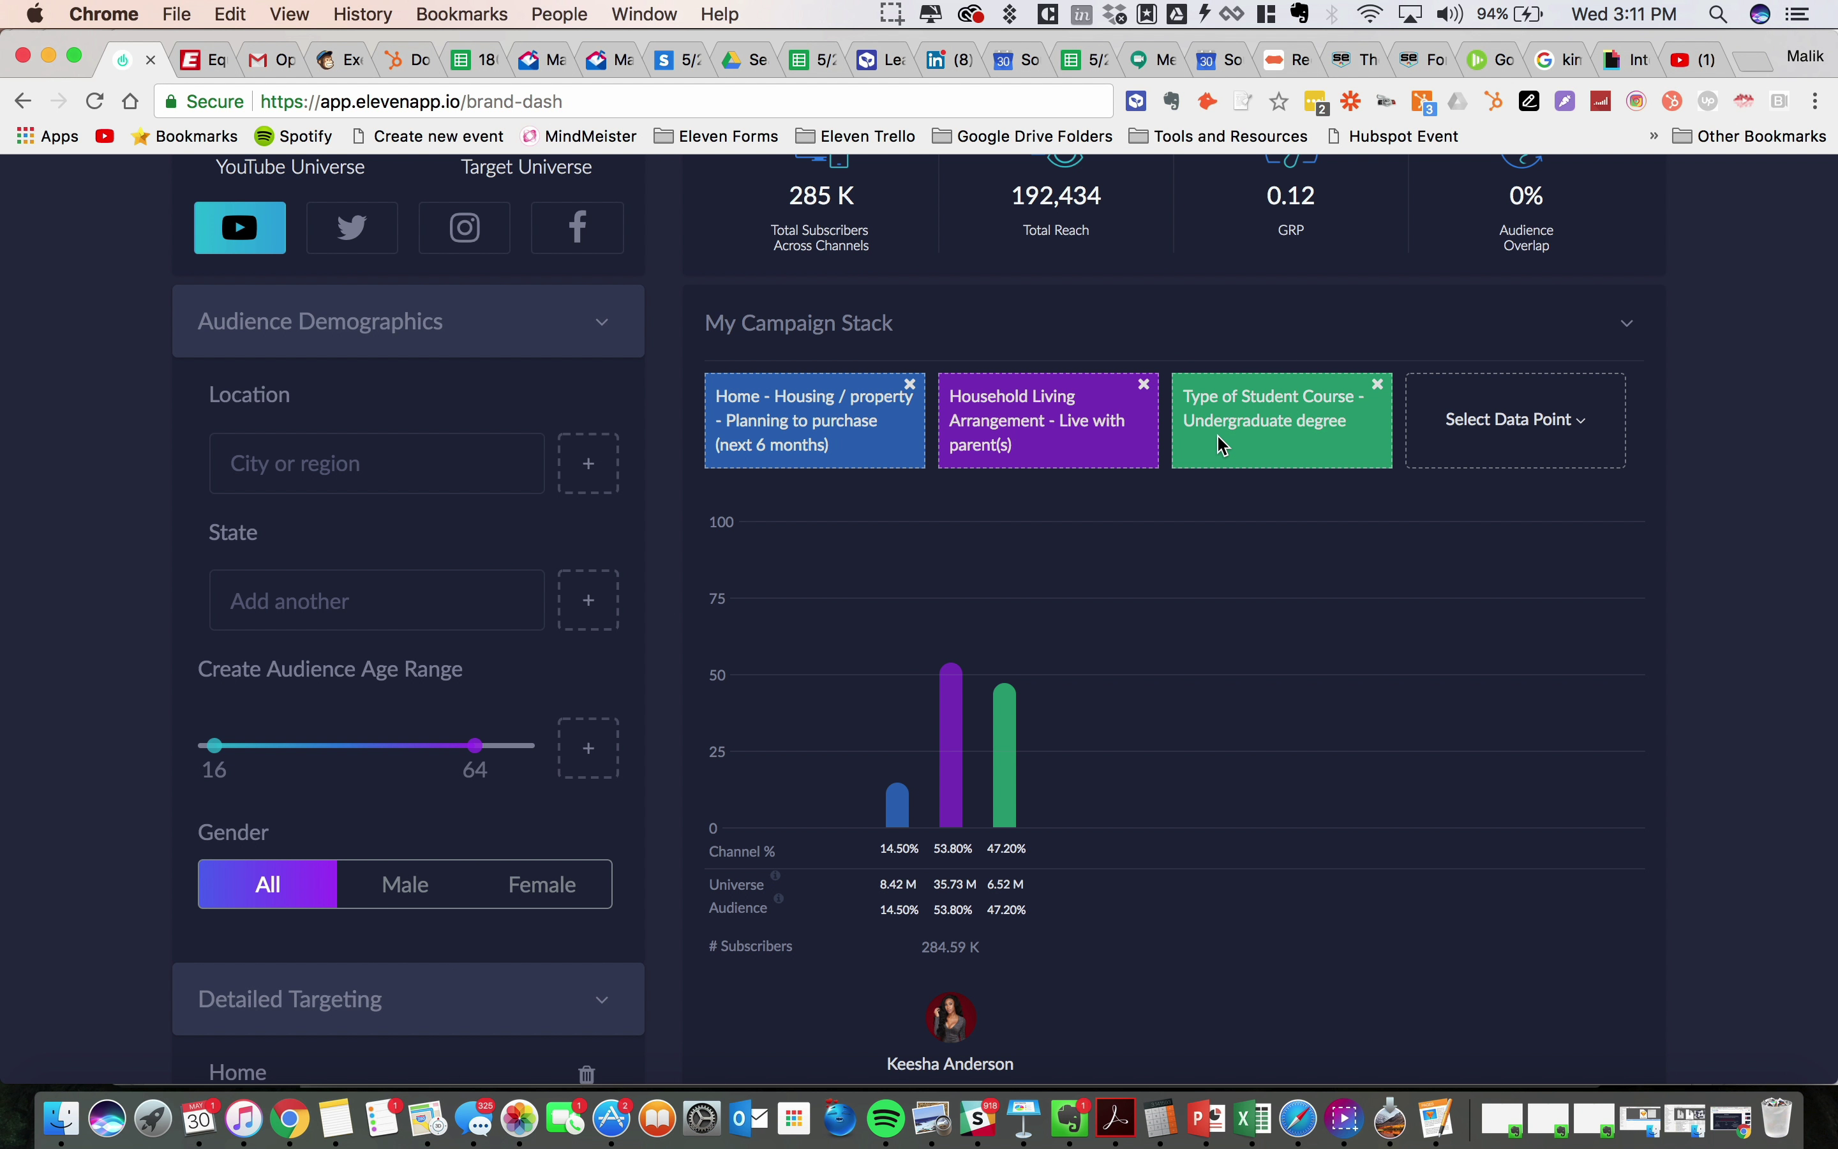
Step: Delete the Automotive category from Detailed Targeting and recheck the Estimated Target Views
{"action": "scroll", "coordinate": [1223, 444], "scroll_direction": "down", "scroll_amount": 15}
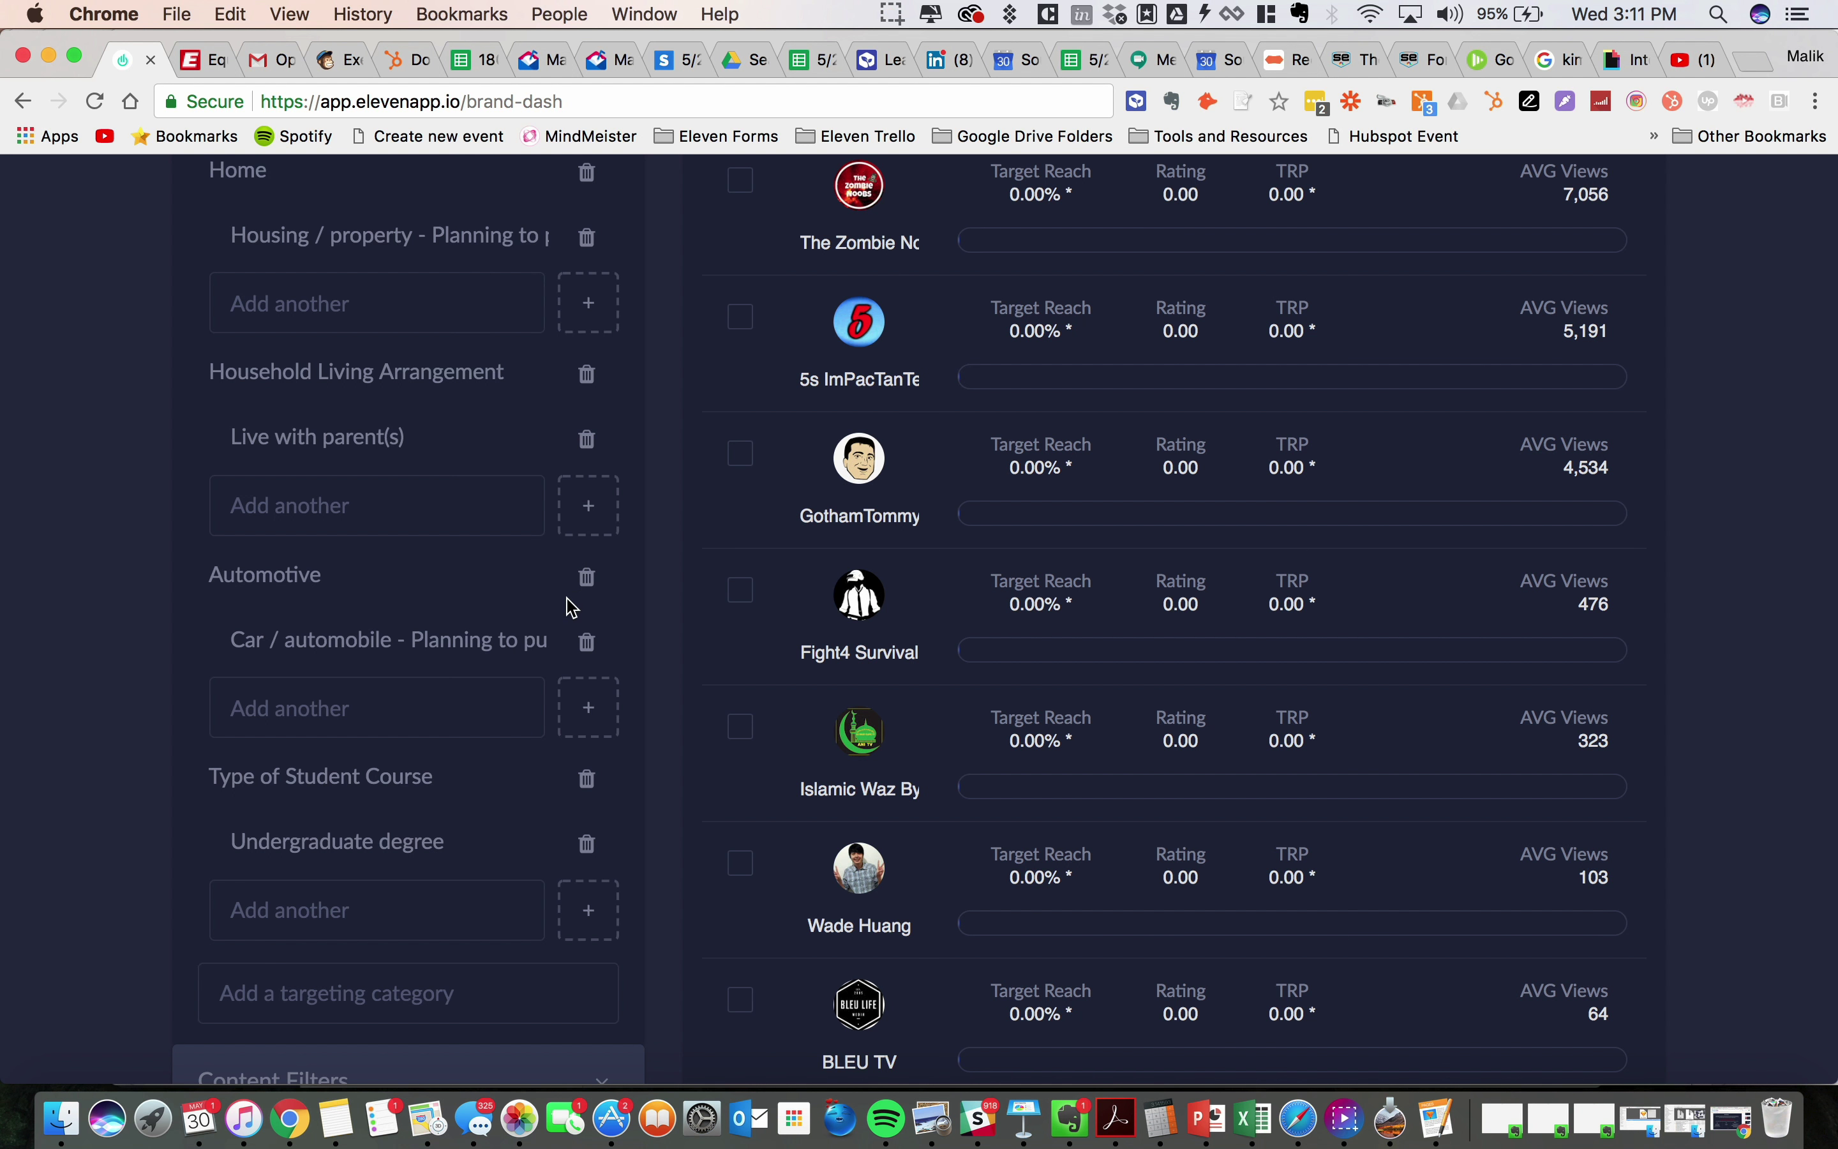
{"action": "left_click", "coordinate": [586, 577]}
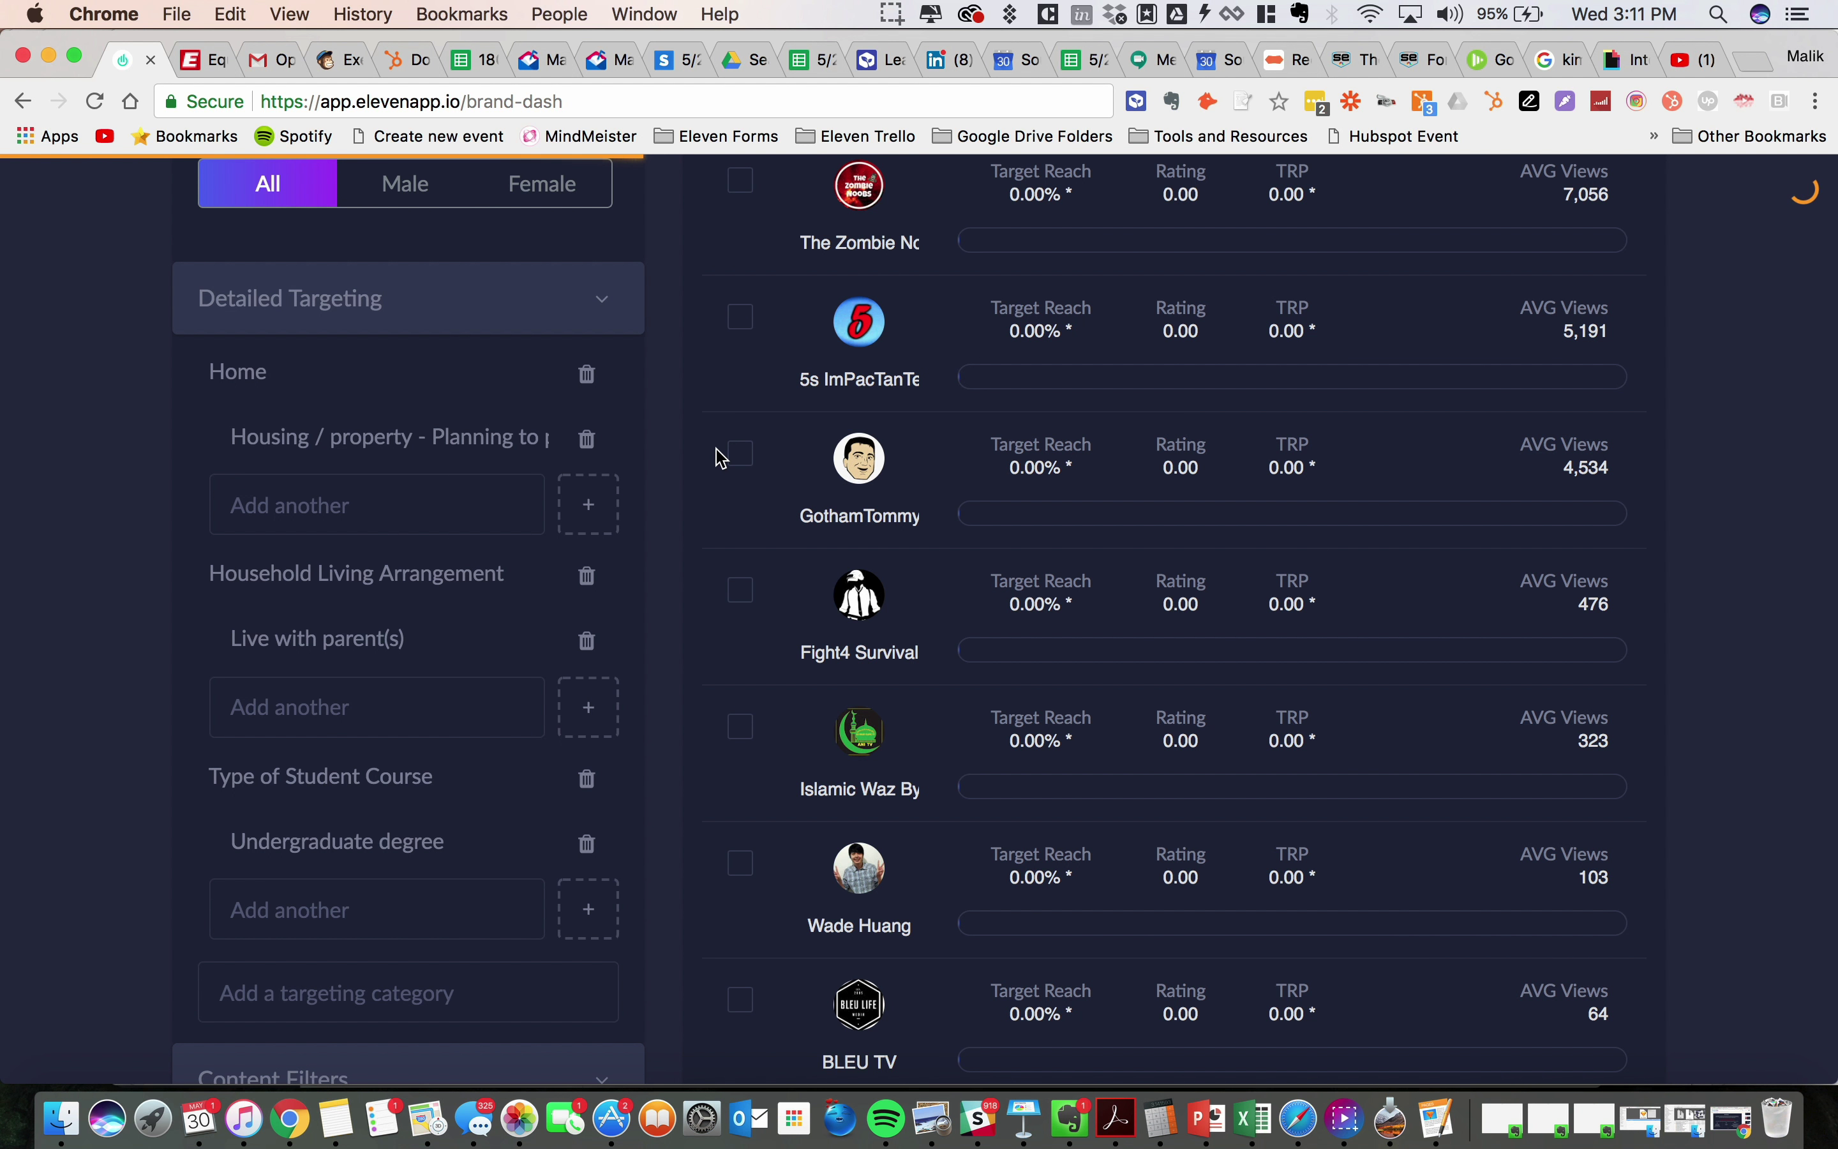
{"action": "scroll", "coordinate": [720, 458], "scroll_direction": "up", "scroll_amount": 15}
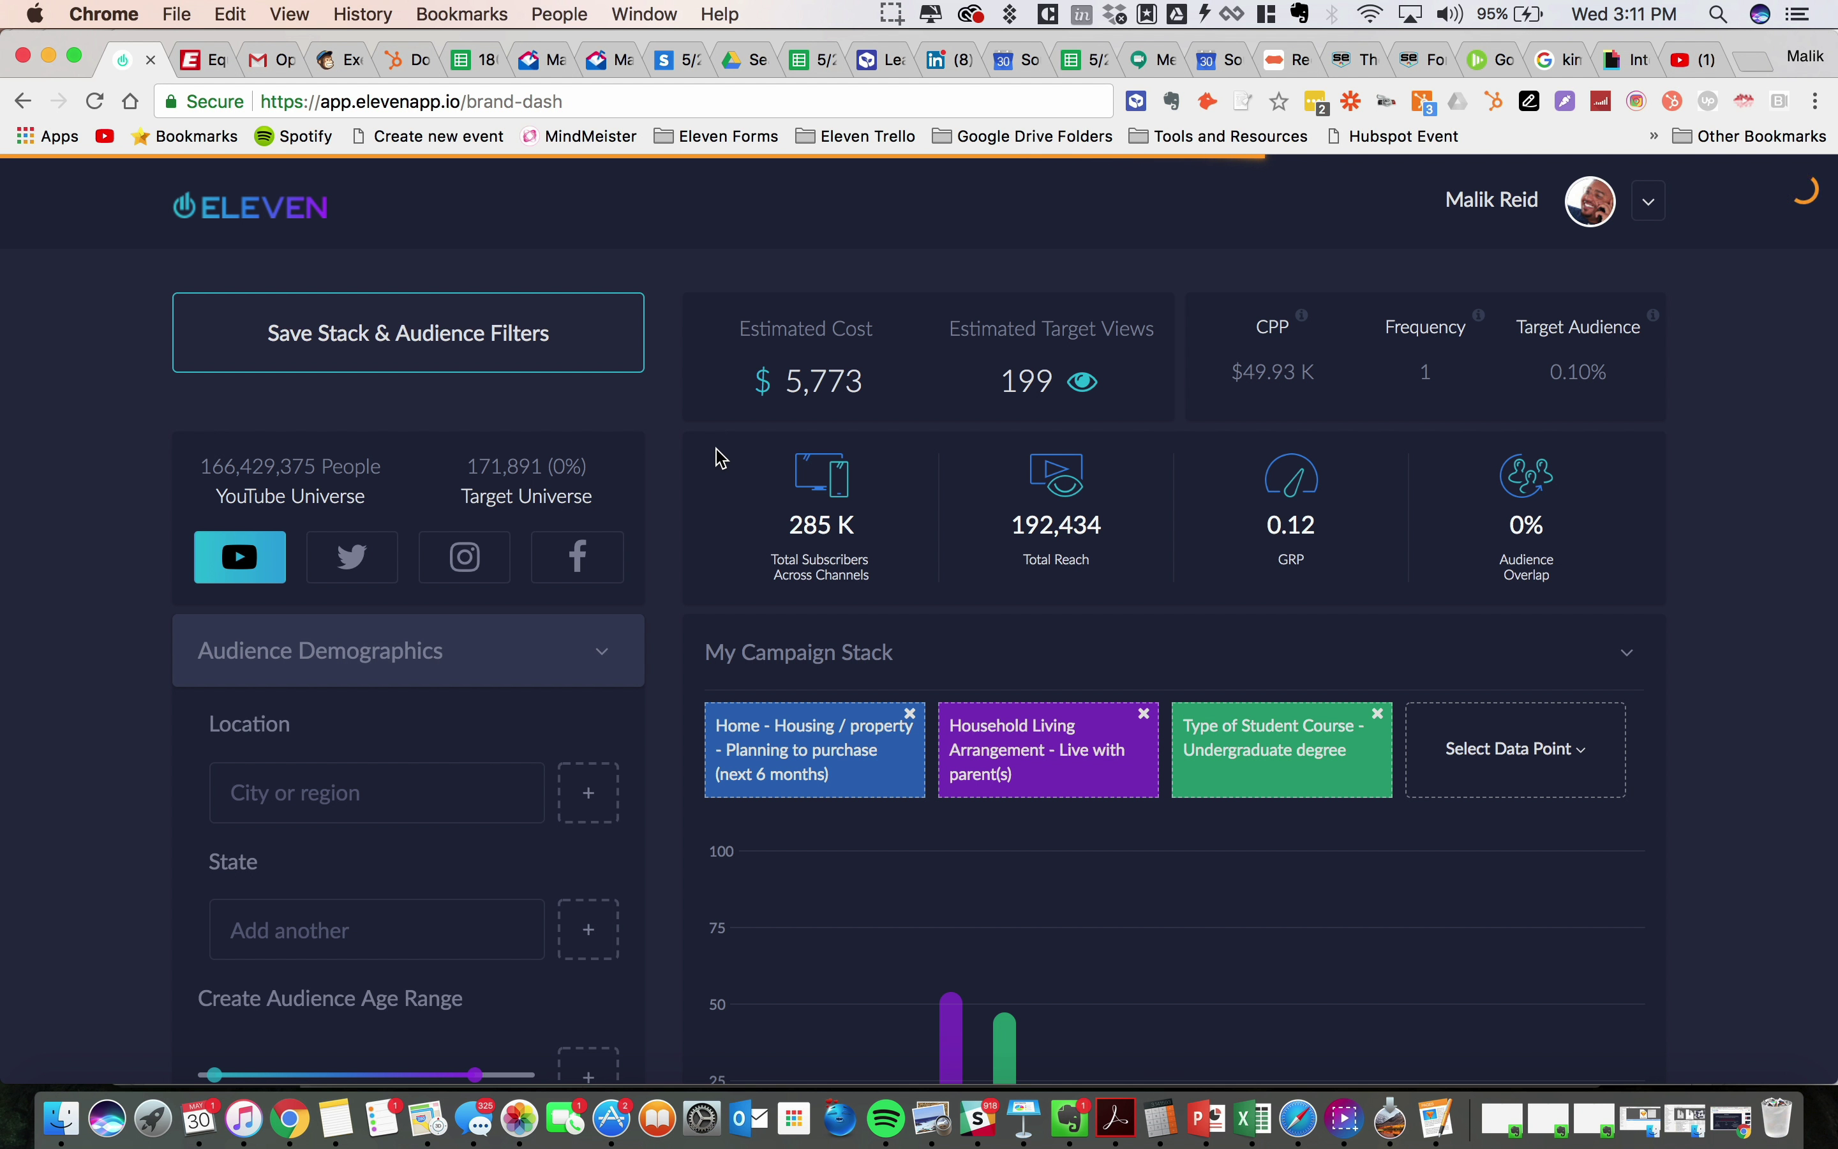
{"action": "double_click", "coordinate": [1004, 389]}
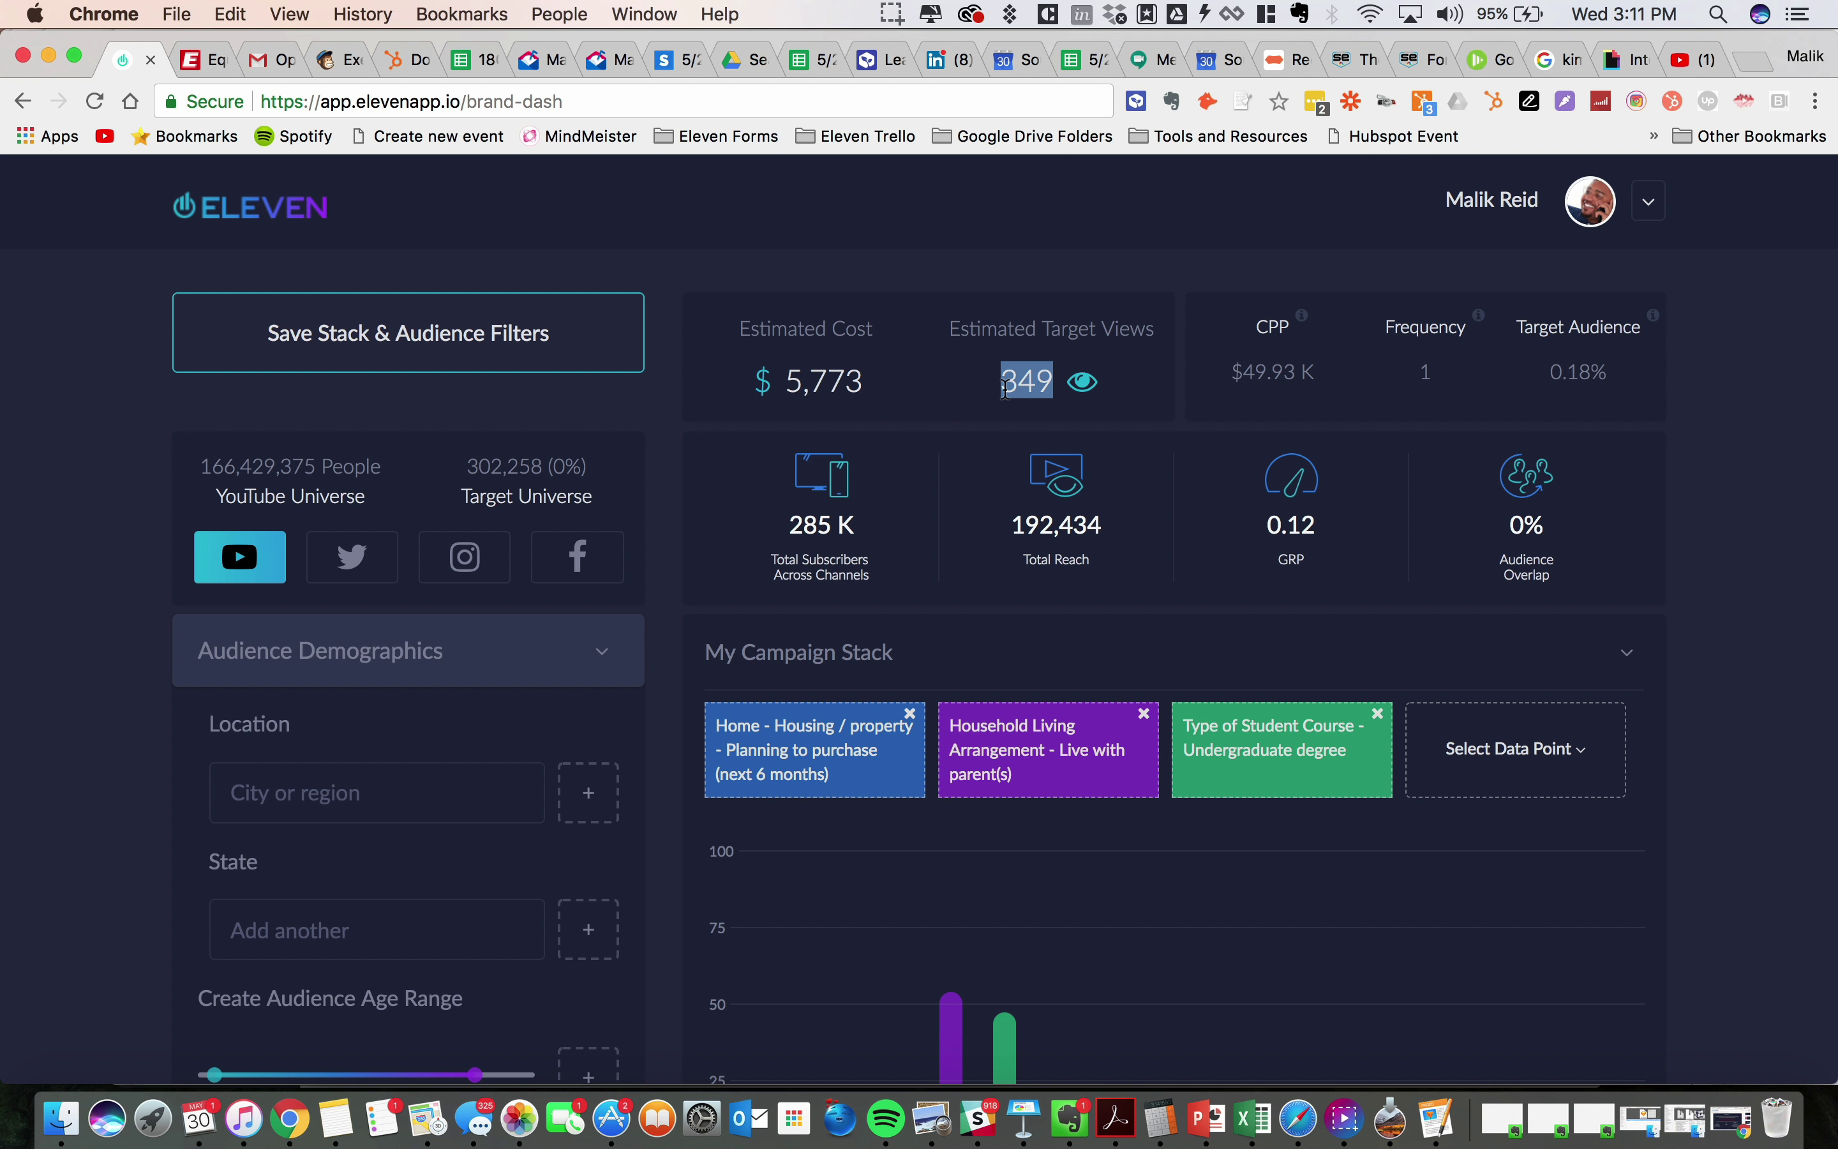